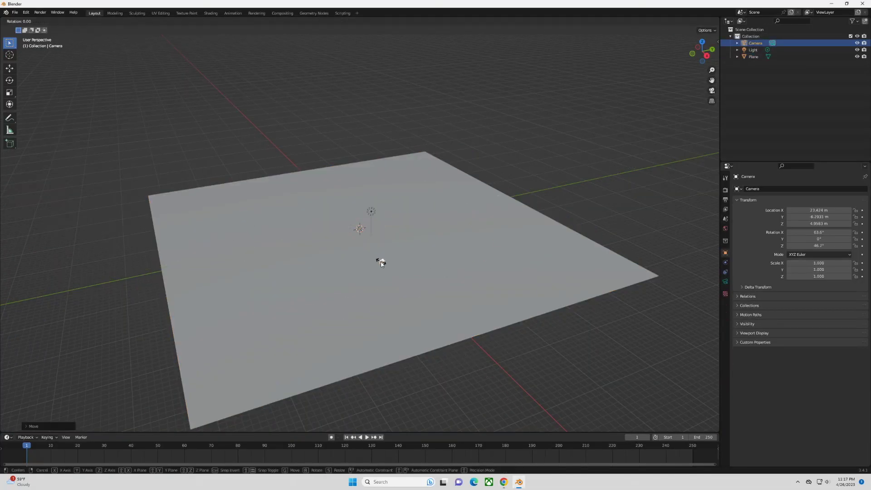
Rotate the camera low toward the horizon and view the scene through it
key(KP_0)
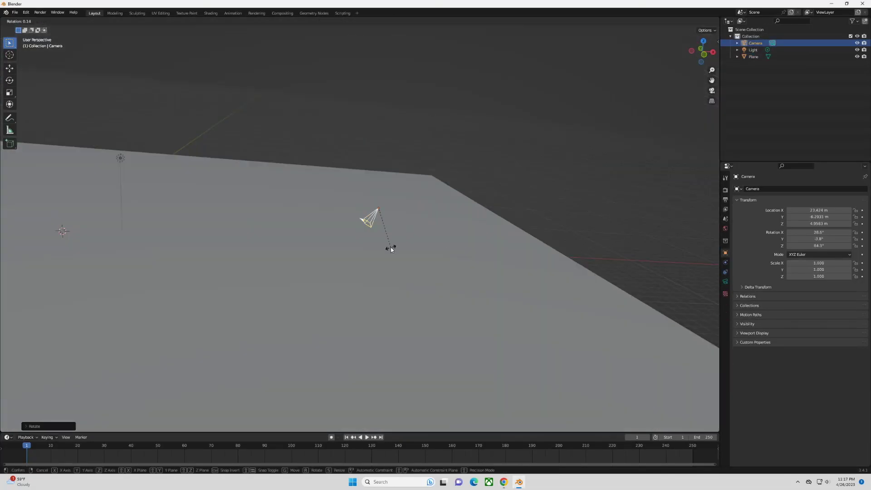
click(390, 247)
key(r)
key(y)
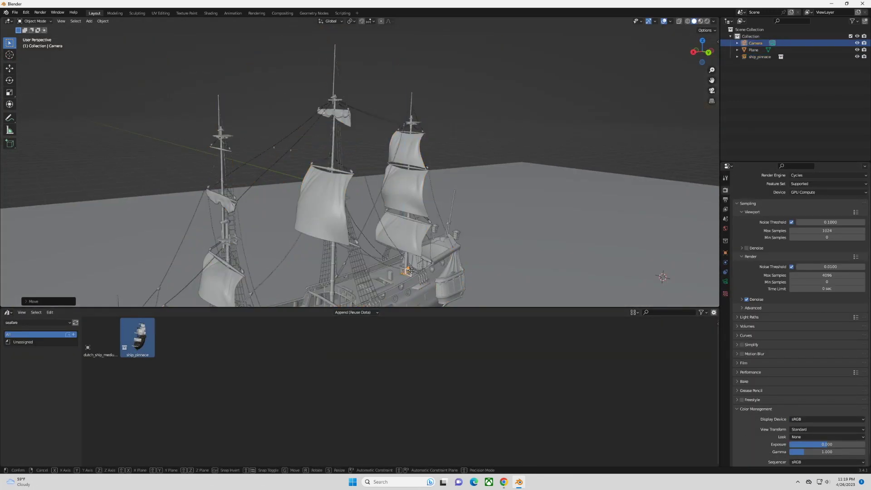
Confirm the camera's new placement in the viewport
click(411, 271)
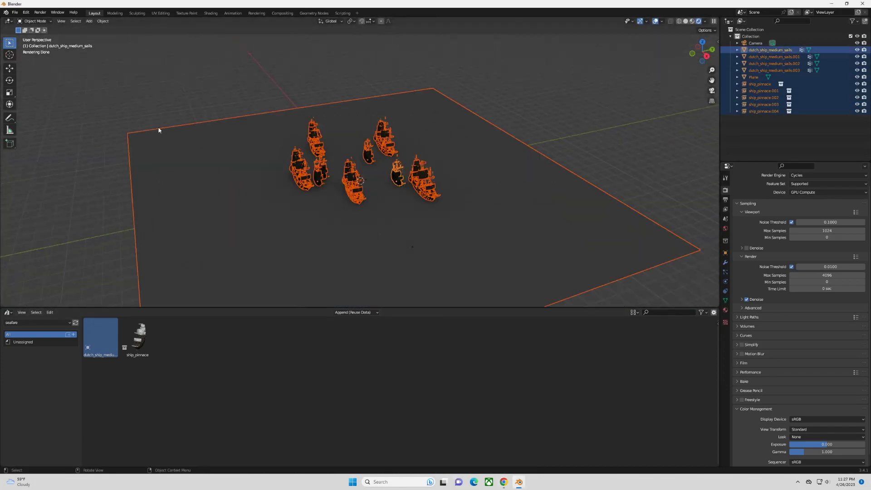
Reposition the Dutch ships with G, moving one ship vertically
key(g)
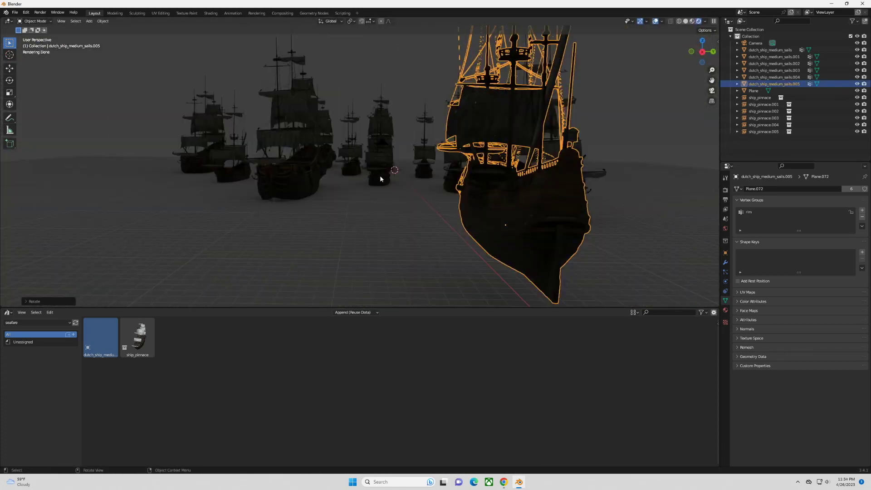
key(g)
key(shift+z)
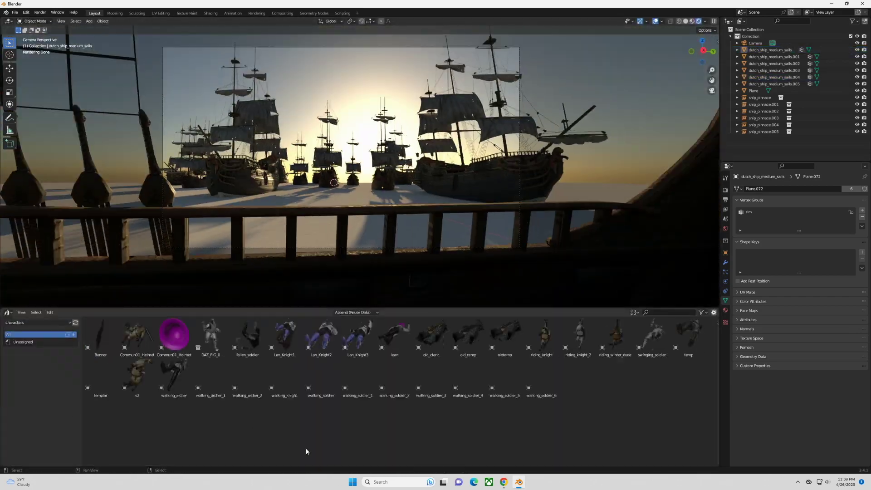
Drag the old_cleric figure onto the deck and check it through the camera
drag(270, 273, 328, 161)
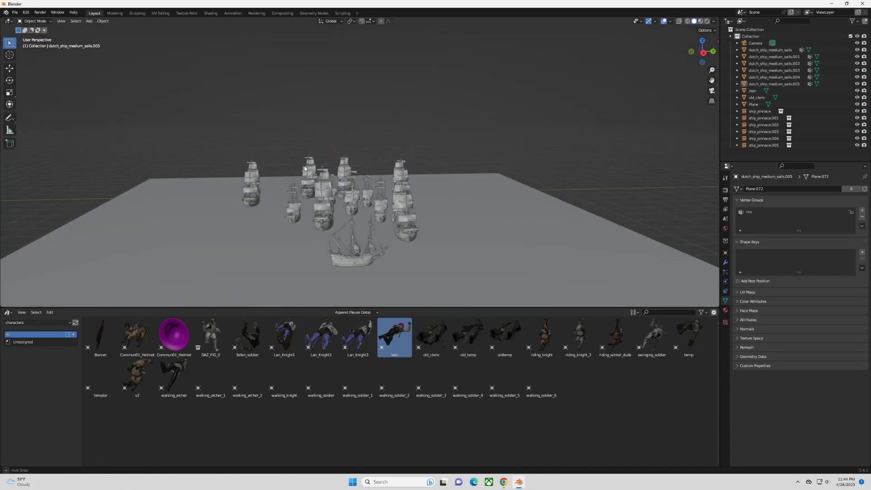
key(KP_0)
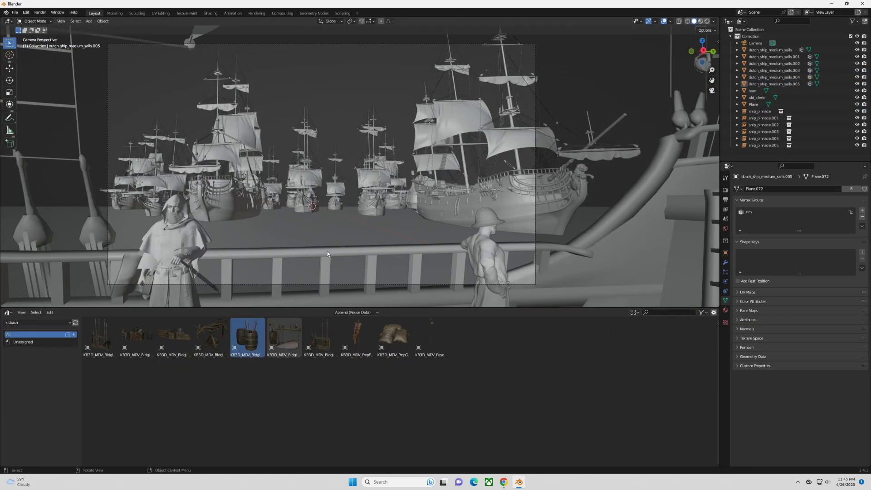
Nudge the deck ship, turn the cleric, show Rendered shading, then hide both
key(g)
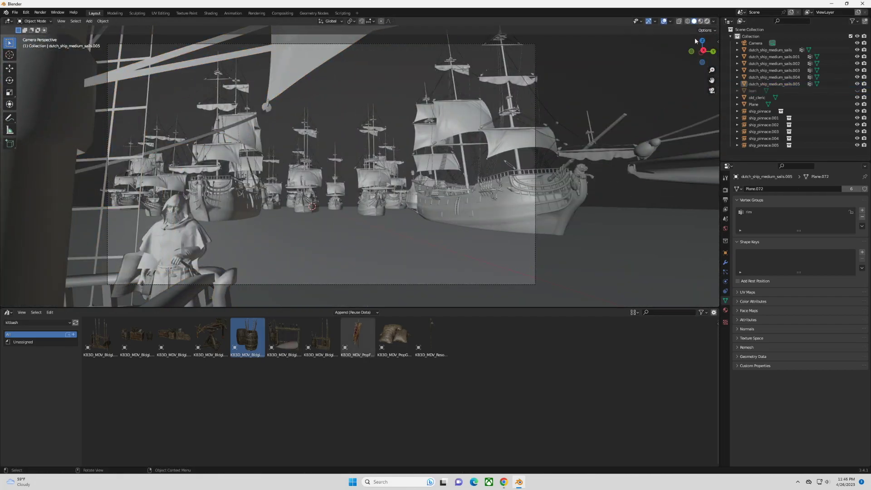
click(707, 21)
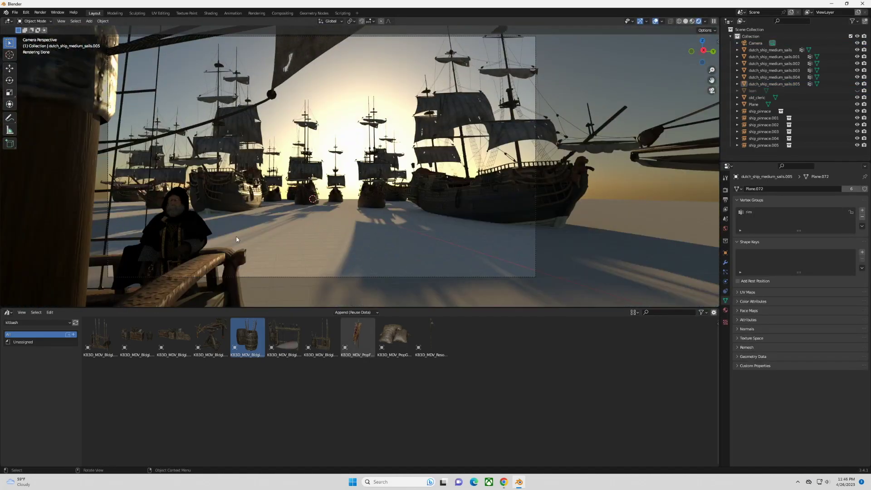
click(229, 232)
key(r)
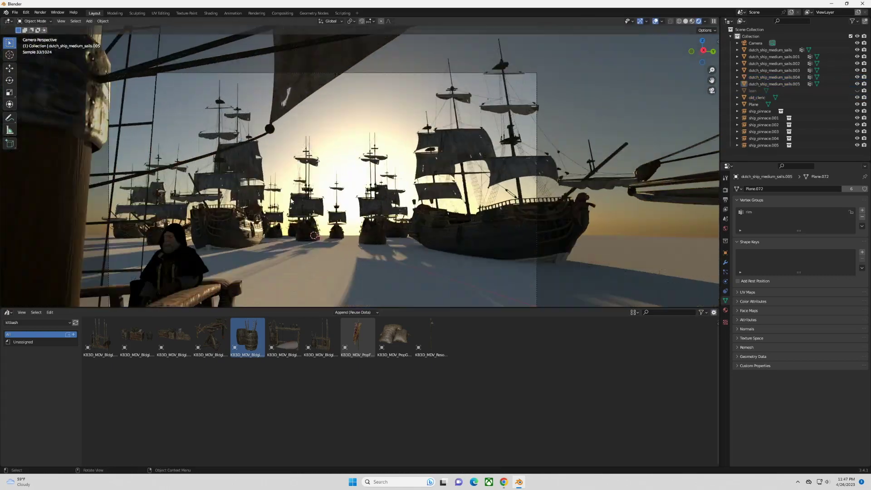
click(857, 97)
click(856, 83)
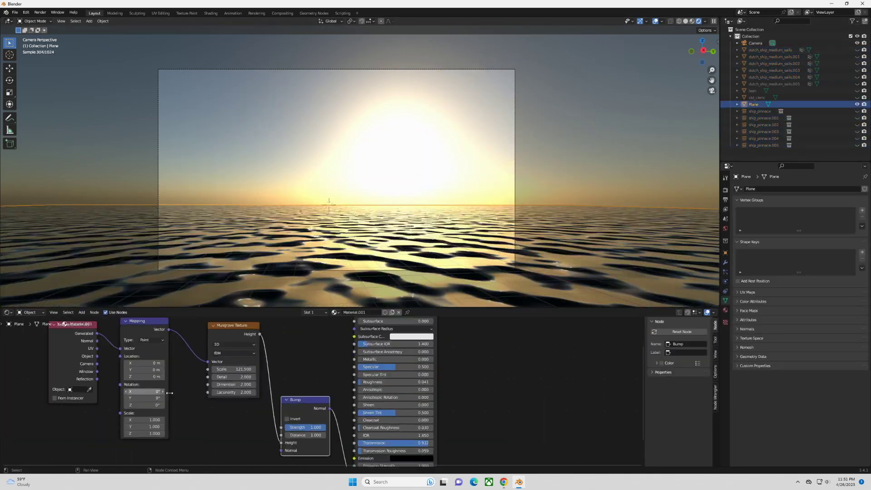
Unhide the ship_pinnace models in the Outliner
click(856, 126)
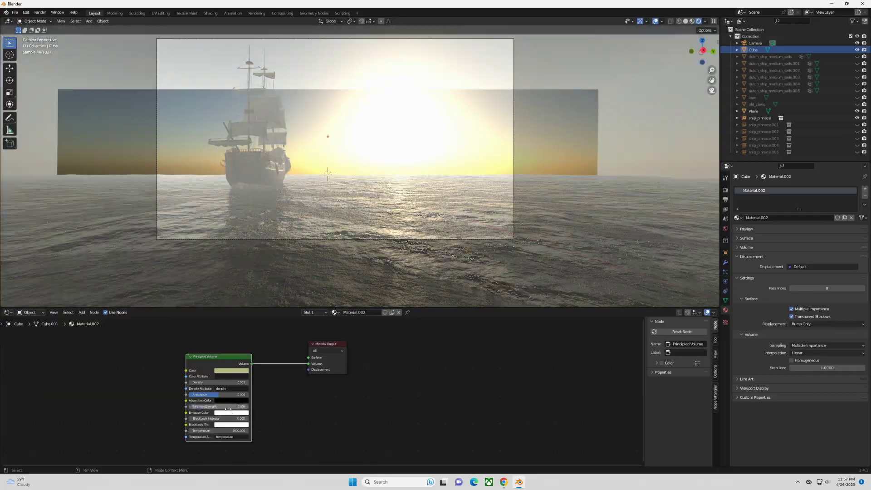
Set the haze volume's emission colour to an orange tint
click(231, 413)
click(245, 351)
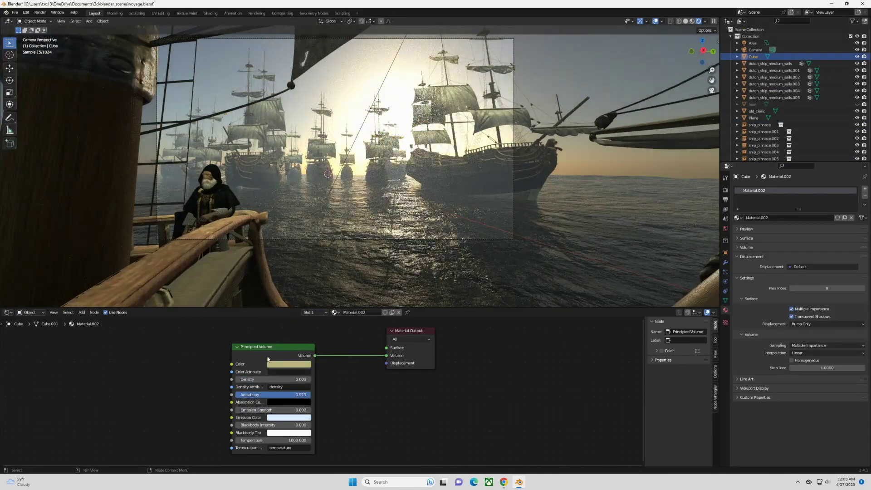
Raise the sky's sun elevation slightly and try an HDRI image as the world background
click(36, 328)
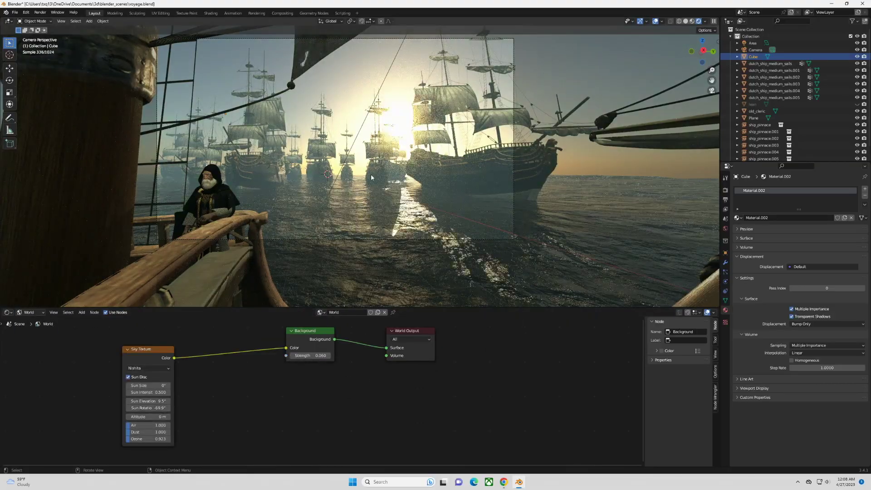
drag(142, 401, 148, 401)
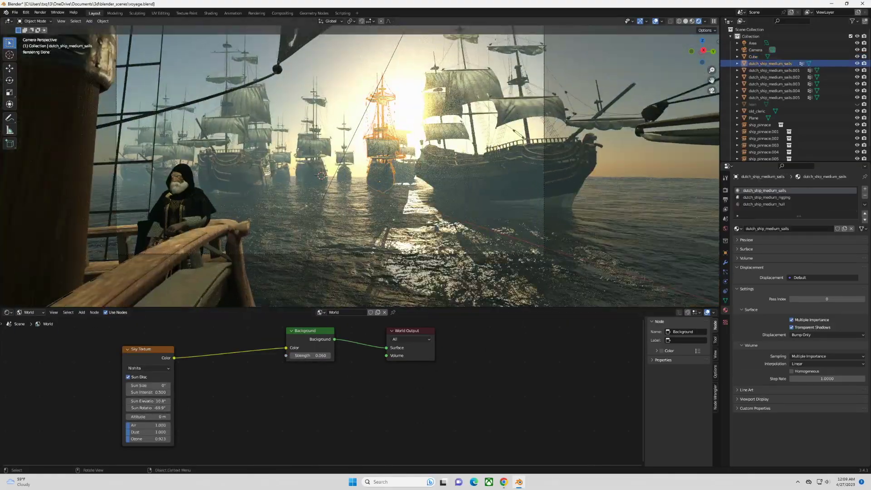
click(588, 165)
drag(285, 347, 121, 378)
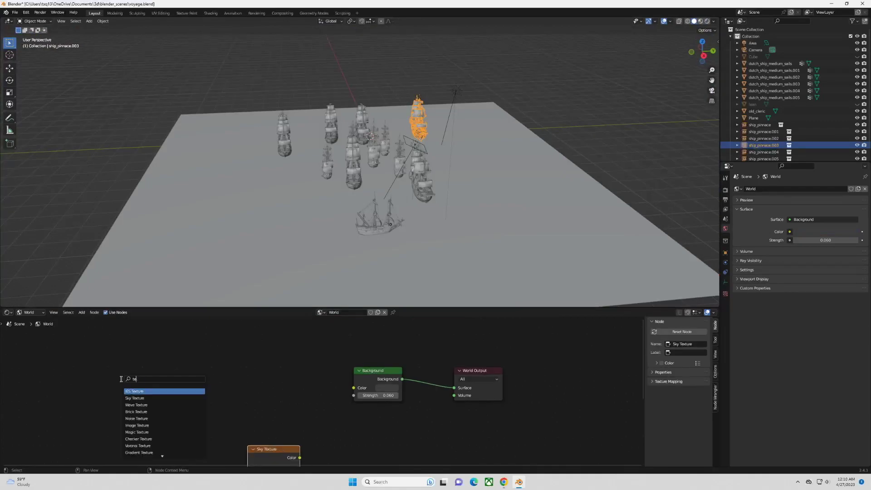
drag(336, 384, 353, 387)
click(308, 391)
double_click(444, 253)
click(312, 391)
double_click(445, 252)
Undo the HDRI and earlier edits back to the haze colour change
key(ctrl+z)
key(KP_0)
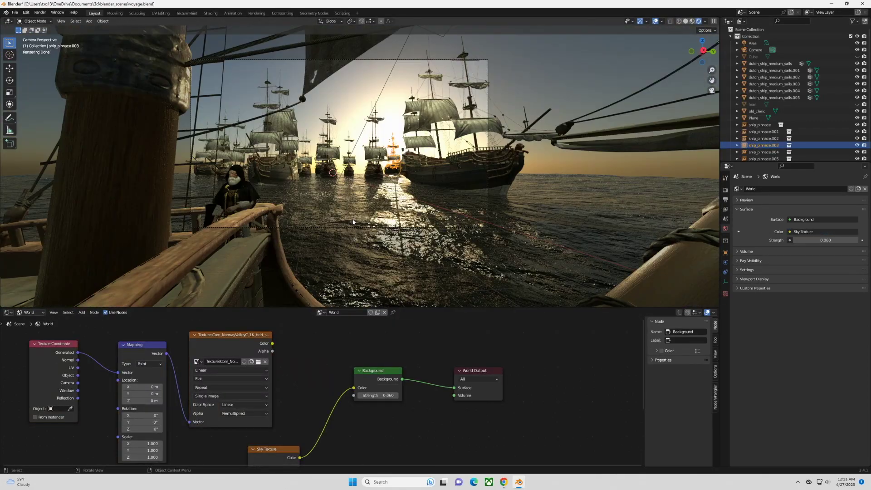
key(ctrl+z)
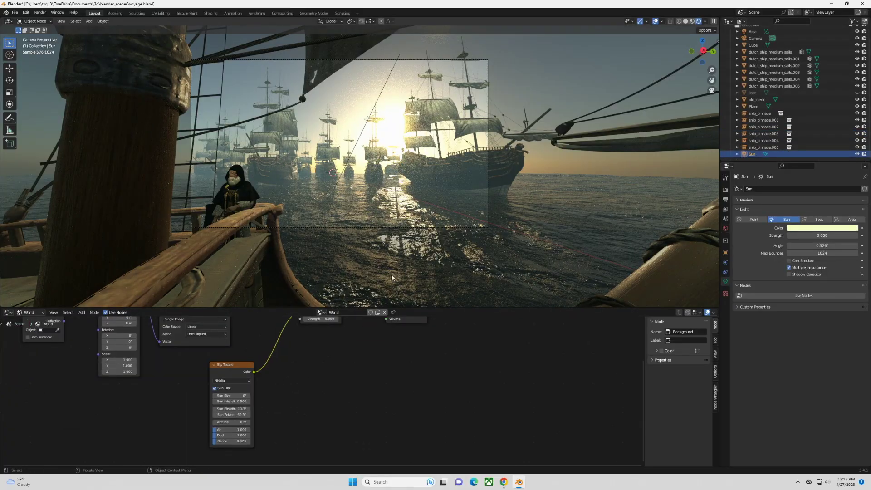
key(ctrl+z)
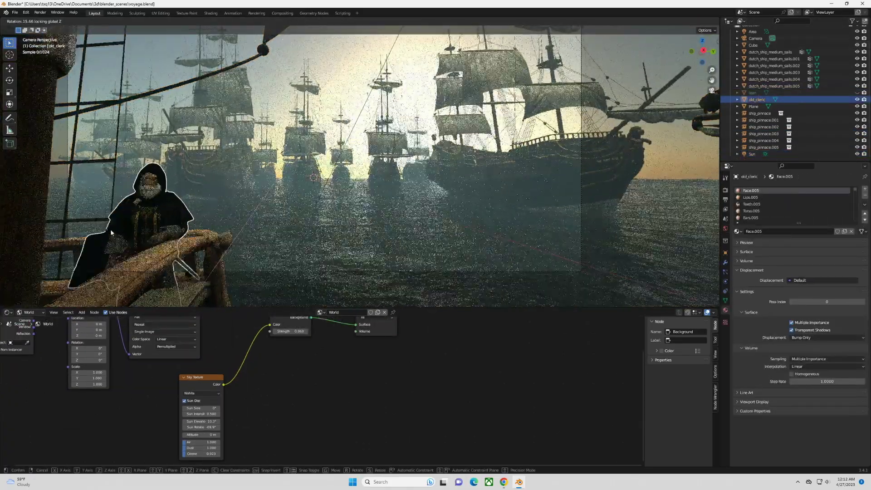
key(ctrl+z)
key(ctrl+z)
key(ctrl+z)
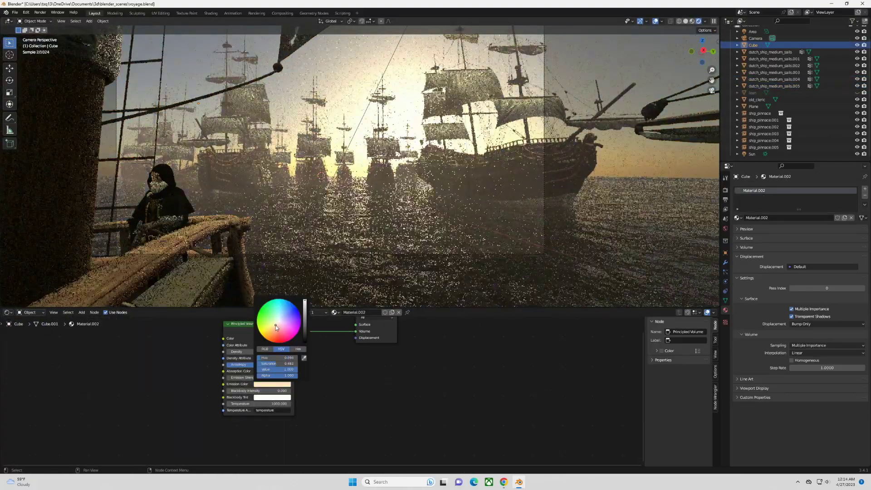
key(ctrl+z)
key(ctrl+z)
key(ctrl+z)
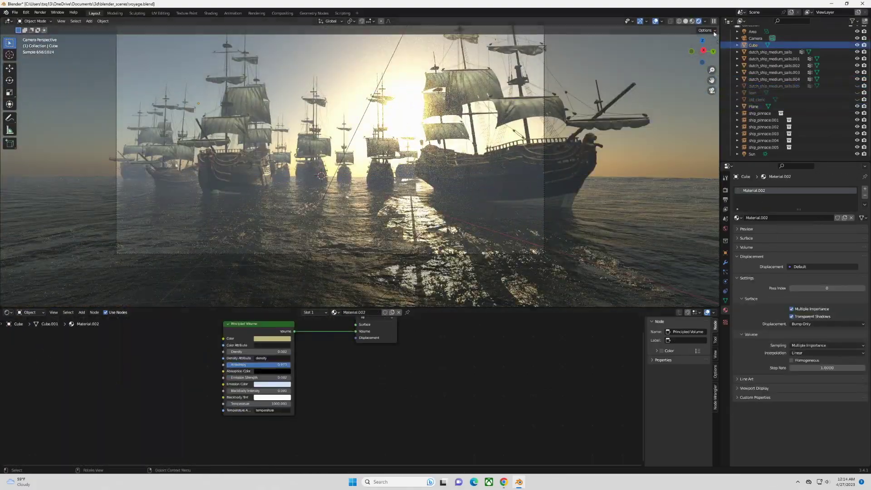
Display the Mist pass and open the world's mist distance settings, undoing stray tweaks
click(710, 124)
click(725, 228)
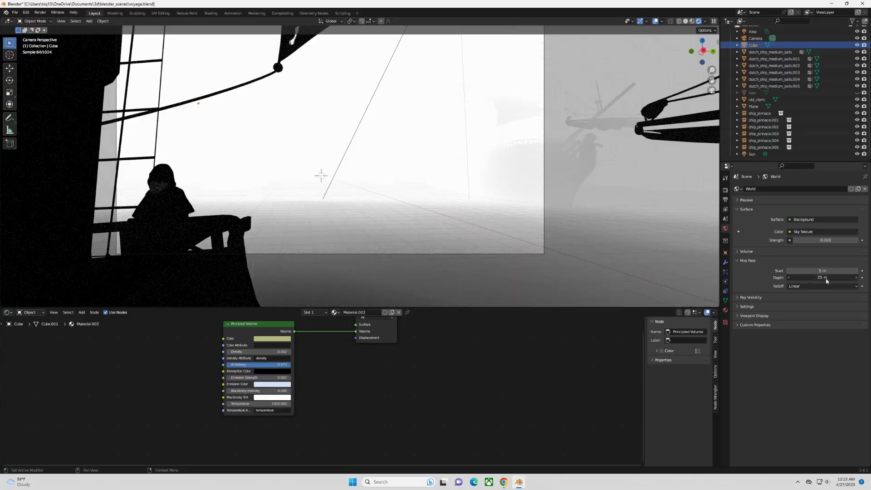
key(ctrl+z)
key(ctrl+z)
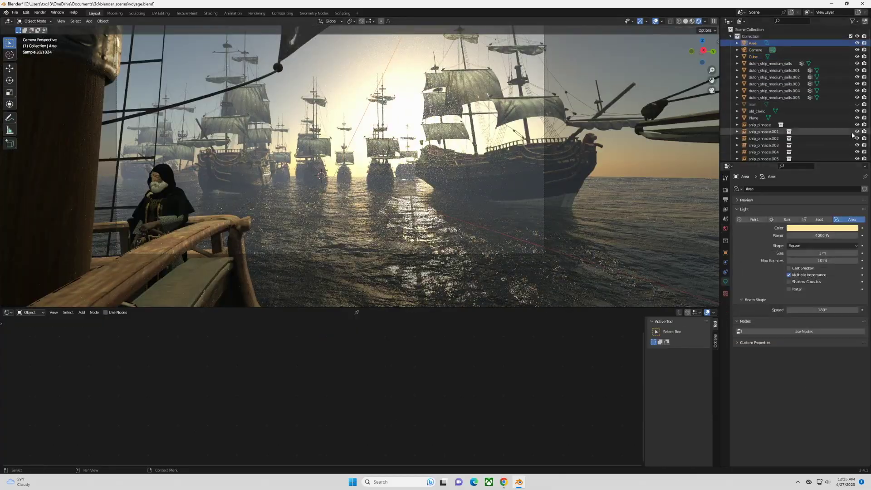
key(ctrl+z)
Move old_cleric vertically to the rail, undoing stray ship moves
key(g)
key(z)
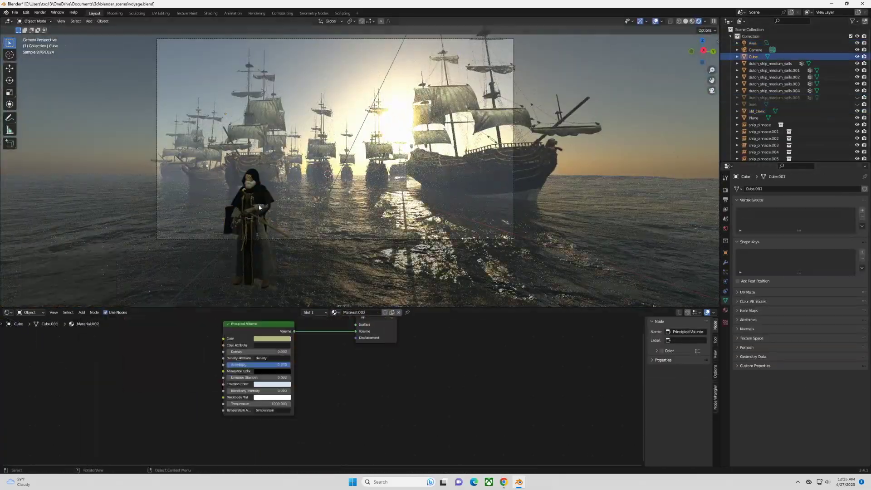
key(ctrl+z)
key(g)
key(ctrl+z)
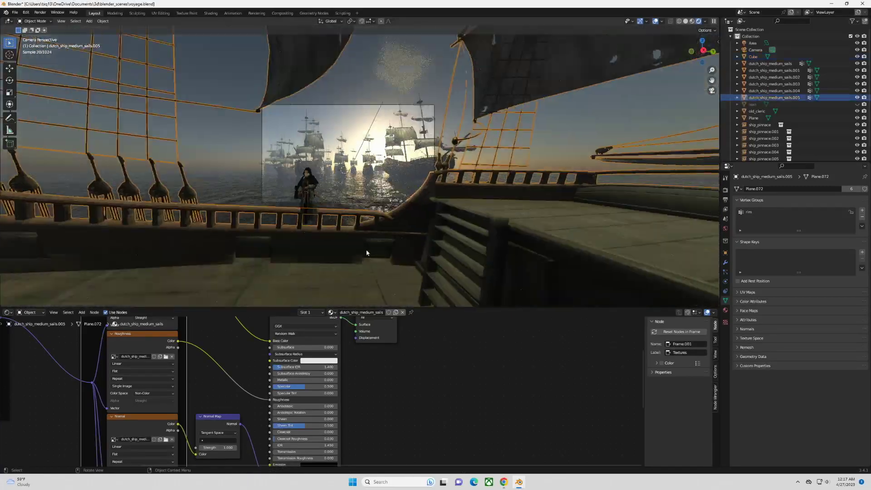
key(ctrl+z)
key(g)
key(z)
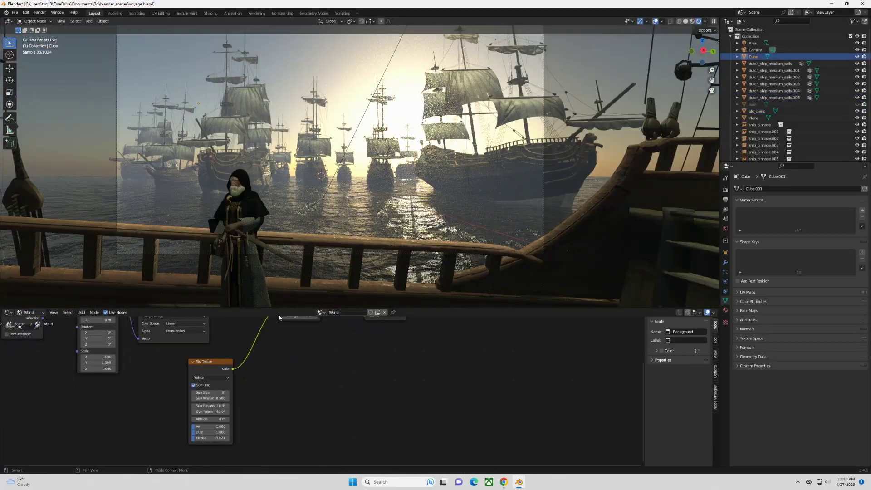
Leave camera view, switch to solid shading and edit the sky's sun intensity
click(693, 21)
click(711, 91)
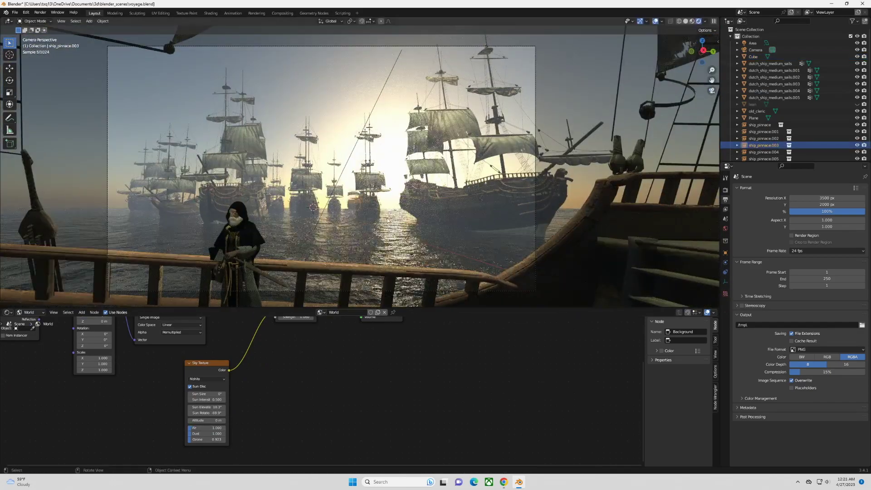
click(213, 399)
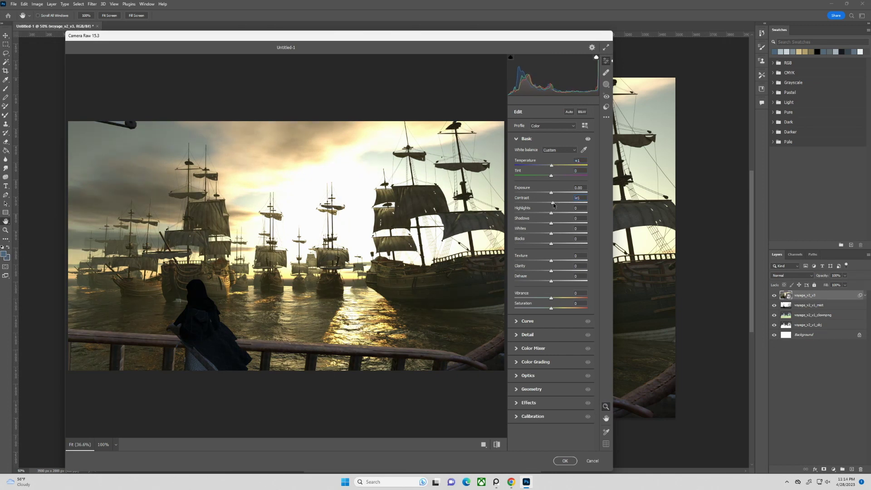
Work through Camera Raw's Tone Curve, Color Grading and Calibration panels
click(550, 321)
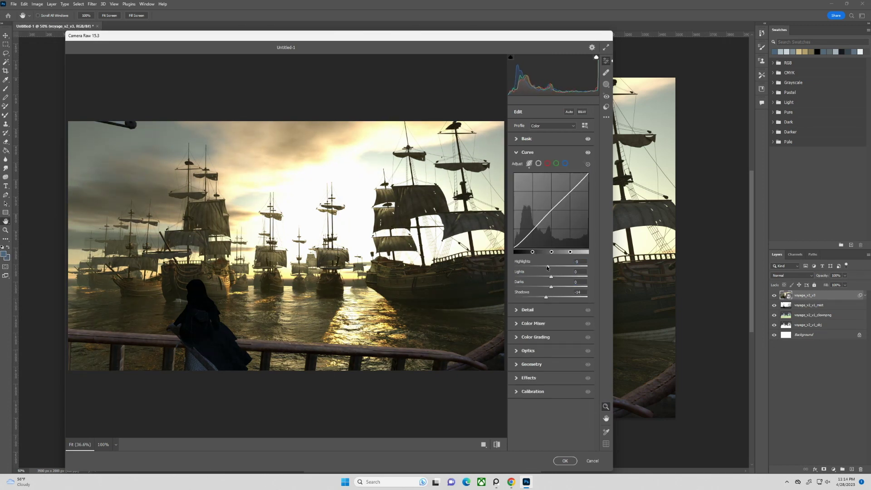
click(535, 336)
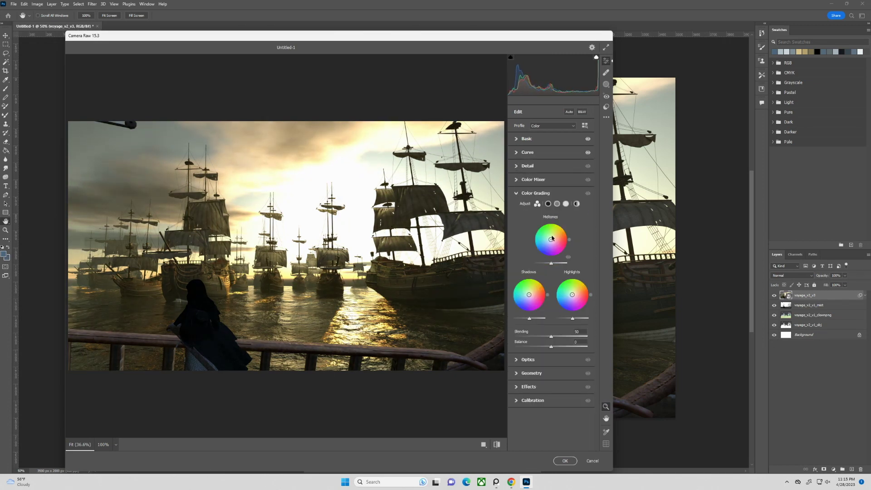
click(535, 193)
click(533, 247)
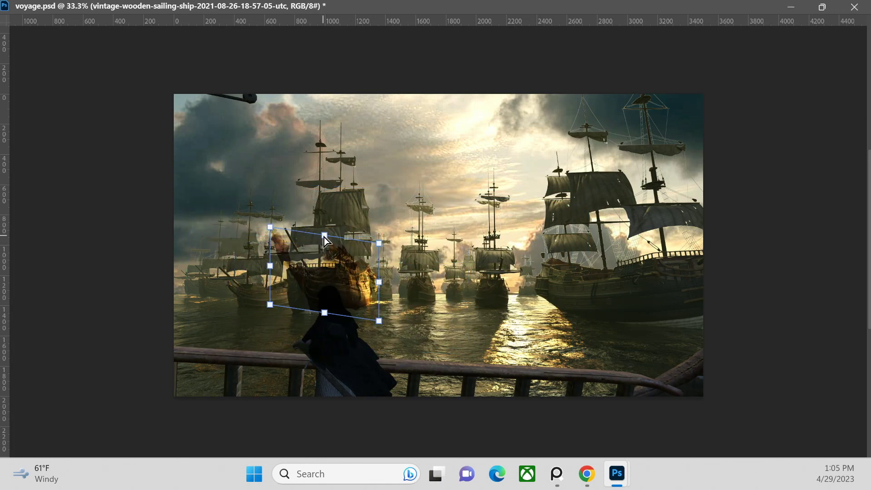
Rotate the right ship's hull patch back to level and commit the placement
key(Return)
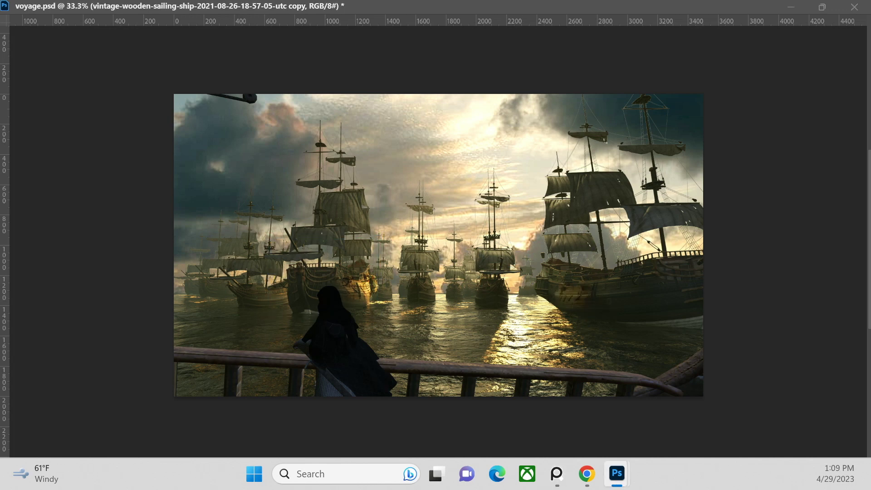
drag(596, 231, 610, 230)
key(Return)
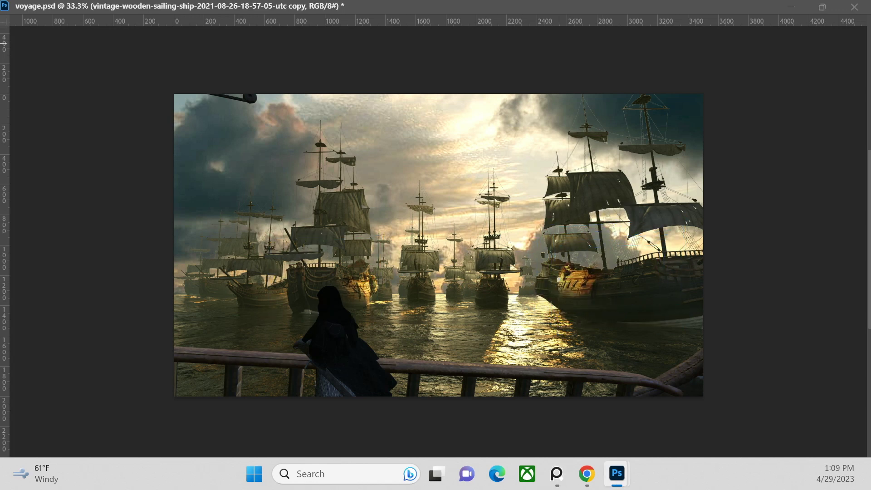
Compare the adjusted layers, then select a large sail in the pirate-ship image and copy it to its own layer
key(alt+bracketleft)
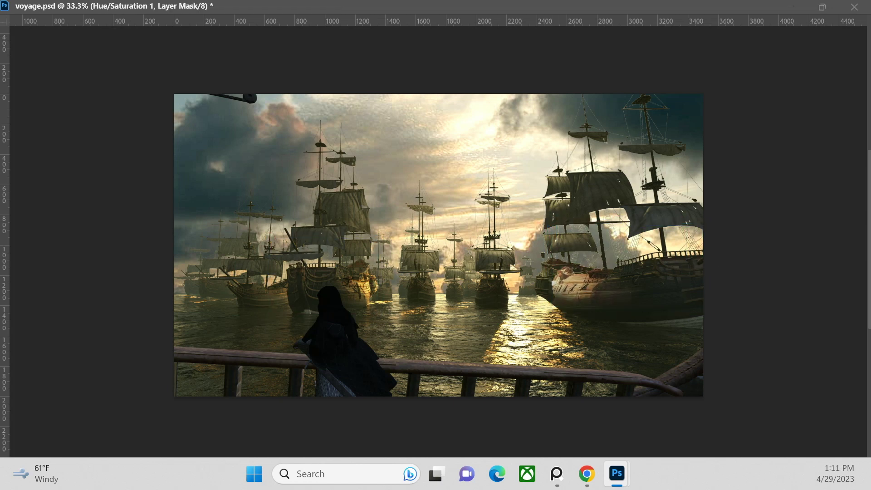
key(alt+bracketleft)
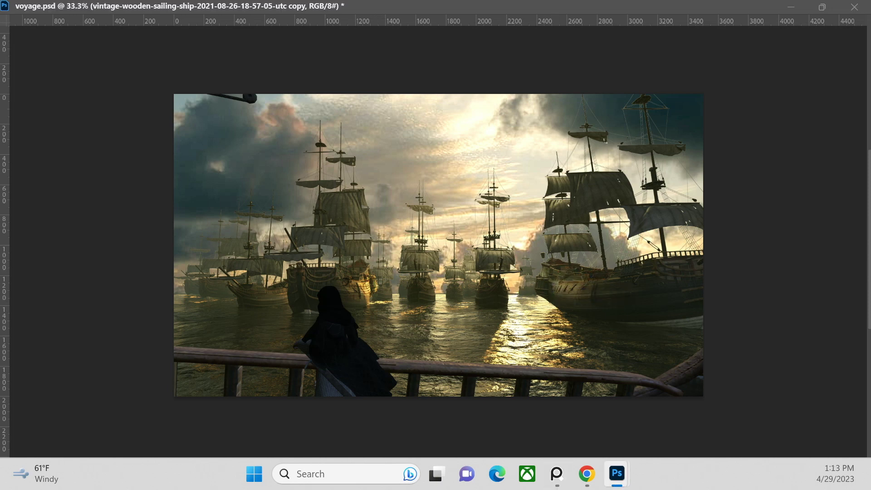
key(alt+bracketright)
key(alt+bracketleft)
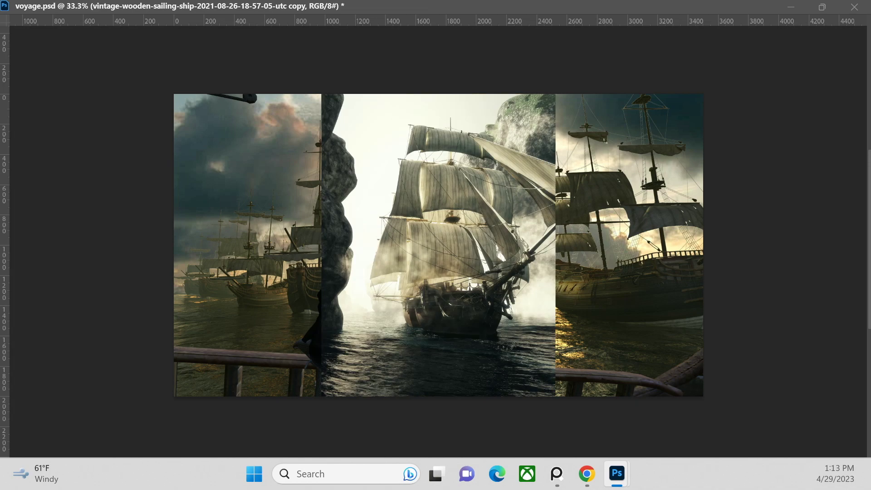
key(alt+bracketleft)
click(461, 191)
key(ctrl+j)
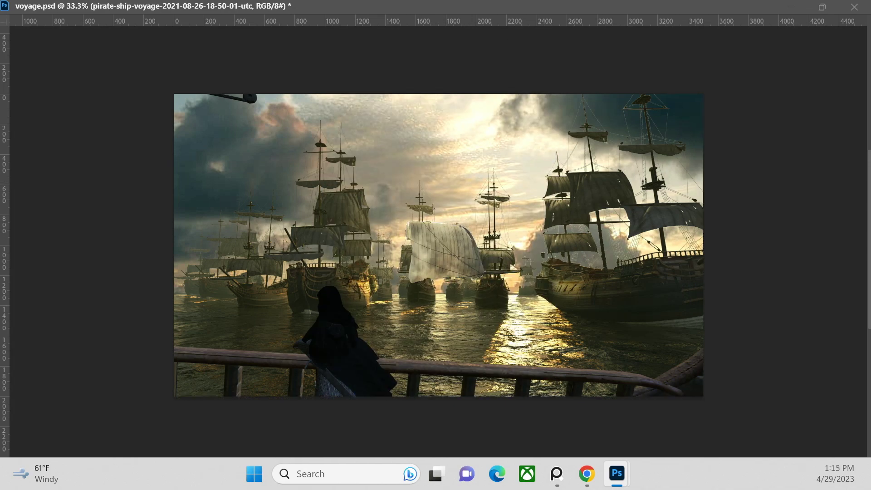
click(273, 291)
key(ctrl+z)
key(ctrl+z)
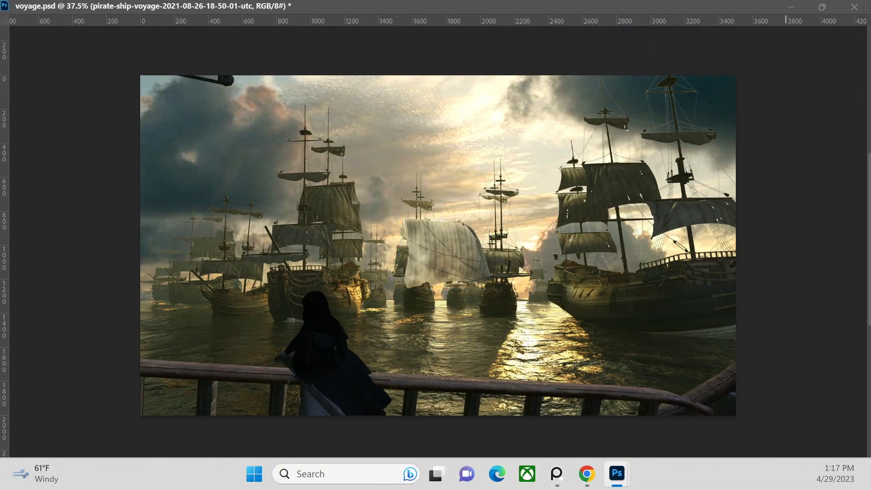
Move the sail onto the left ship's mast, warp it, and darken it with Curves
drag(445, 252, 327, 206)
right_click(319, 178)
click(340, 268)
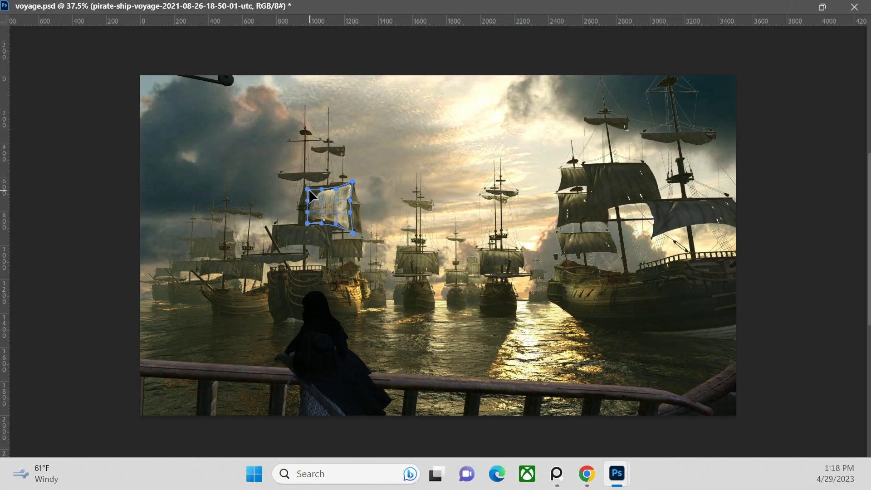
key(alt+shift+m)
Duplicate the darkened sail onto the left and right ships and blend its edges into the hull
drag(333, 255, 278, 257)
key(ctrl+j)
mouse_move(331, 204)
mouse_down()
mouse_move(585, 191)
mouse_move(574, 221)
mouse_move(578, 200)
mouse_up()
key(ctrl+j)
key(alt+shift+m)
key(ctrl+j)
key(alt+shift+m)
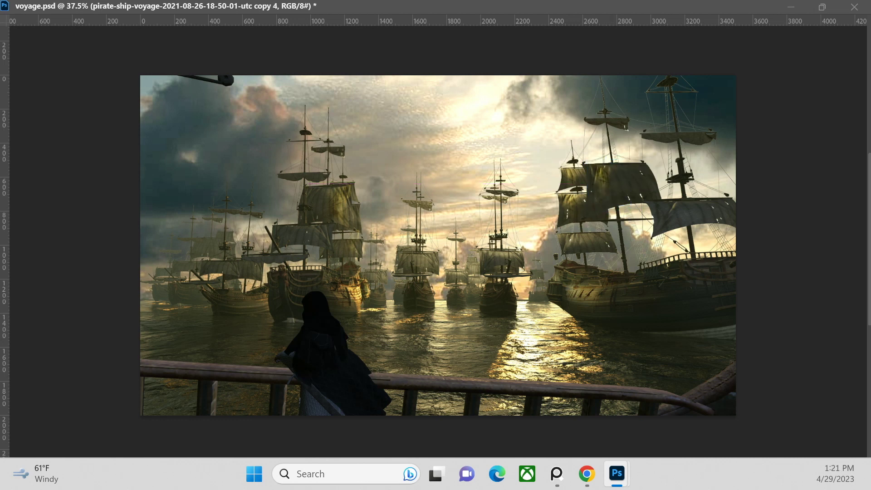
drag(606, 216, 593, 206)
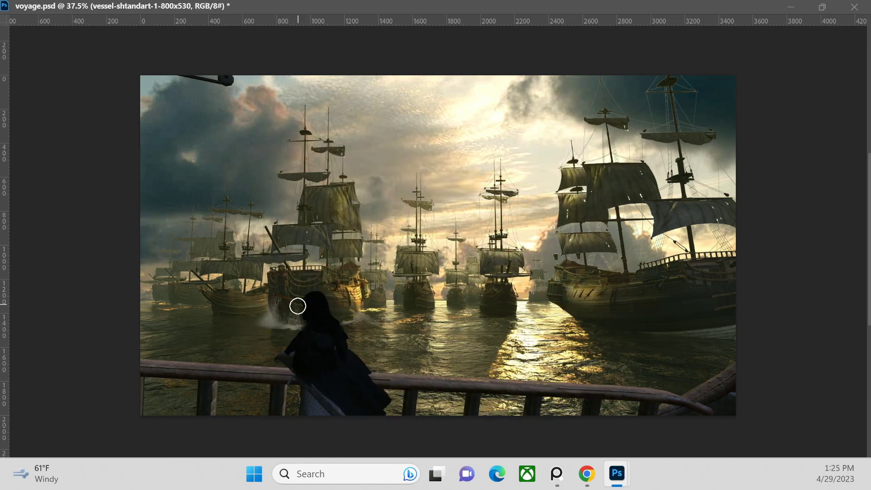
Place white splash copies at the bows of the central, left and right ships
key(g)
drag(493, 303, 406, 308)
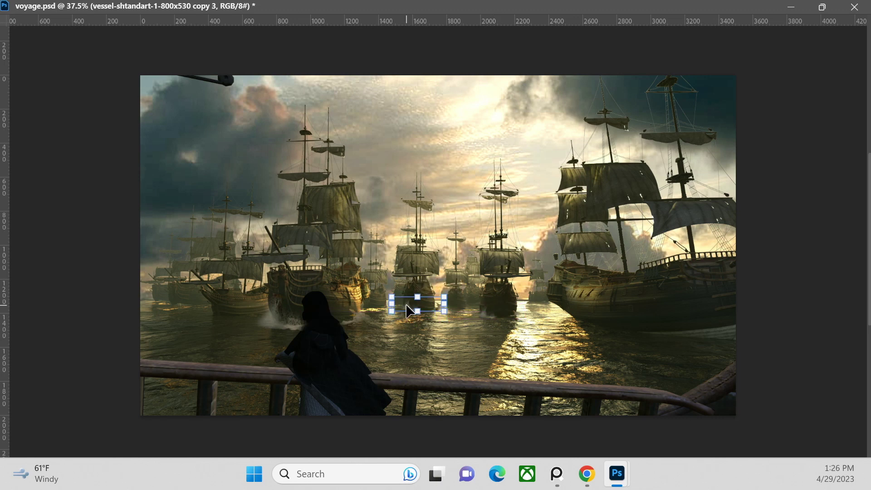
mouse_move(272, 317)
mouse_down()
mouse_move(216, 310)
mouse_move(698, 316)
mouse_up()
key(b)
mouse_move(737, 342)
mouse_down()
mouse_move(688, 325)
mouse_move(671, 333)
mouse_up()
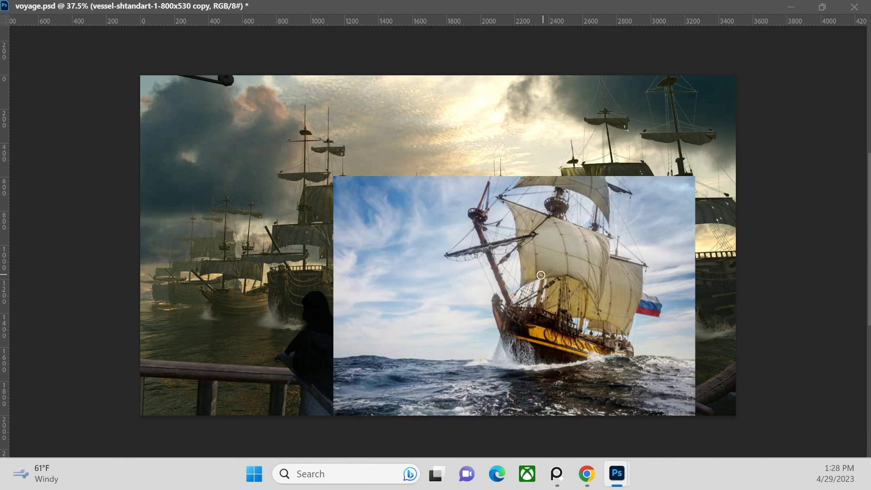
Set another borrowed sail onto a background ship and adjust the right ship's sail copy
drag(528, 263, 343, 202)
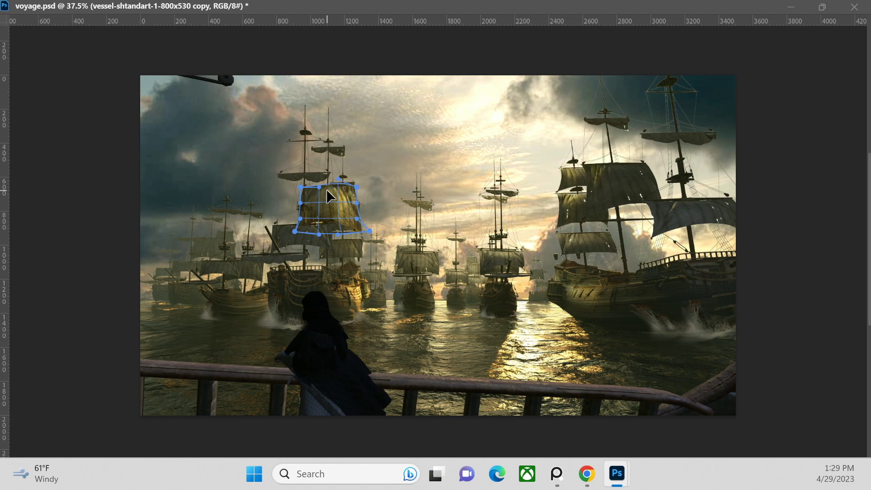
key(Return)
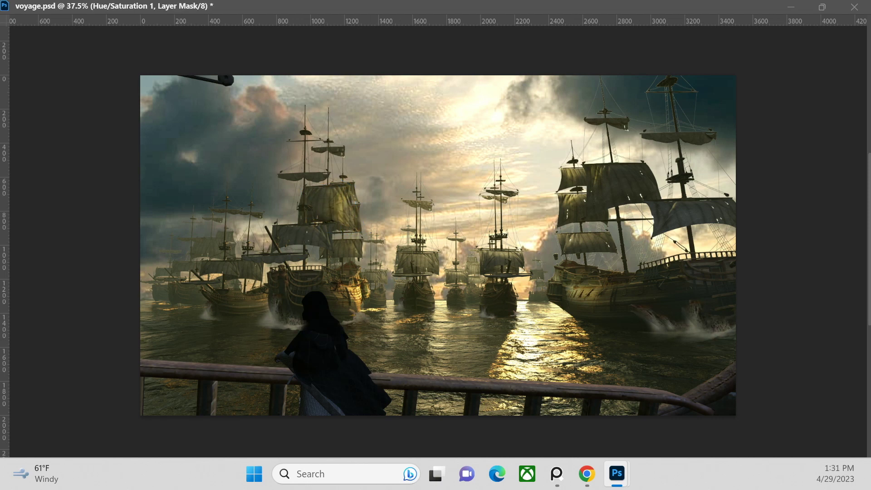
click(330, 210)
click(418, 272)
click(623, 183)
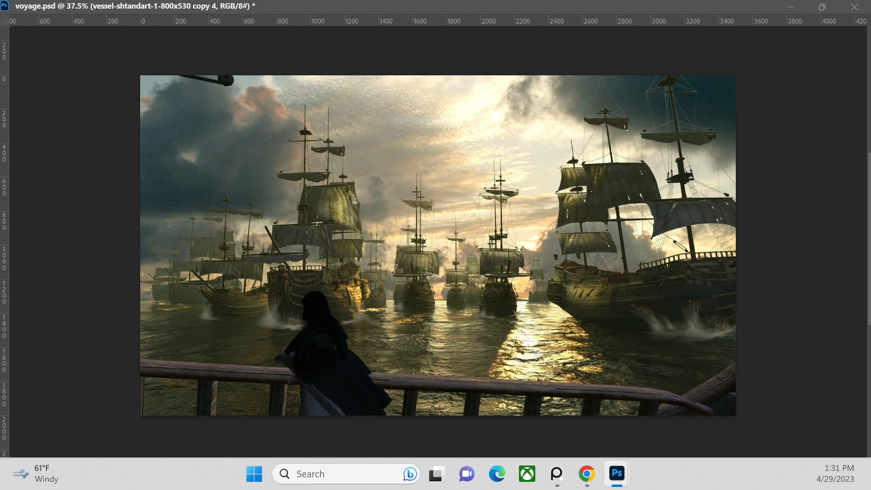
key(Return)
key(ctrl+minus)
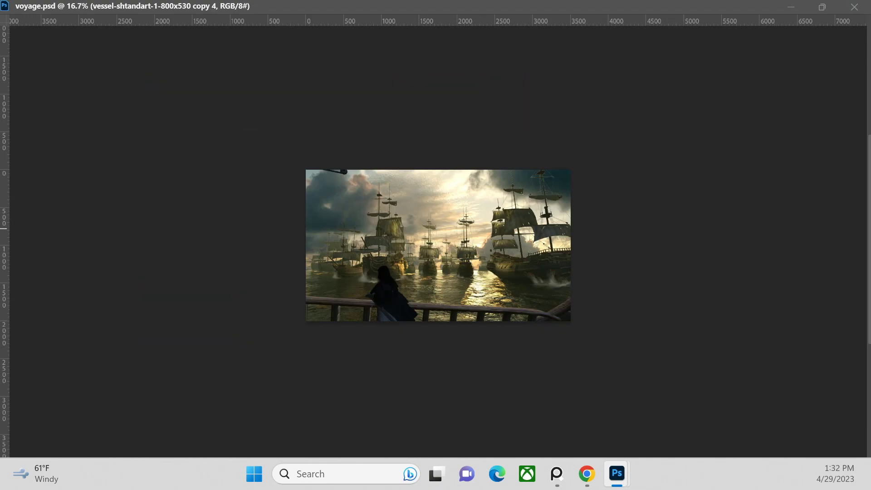
Select the grey cloak and shrink it toward the figure's shoulders
key(ctrl+plus)
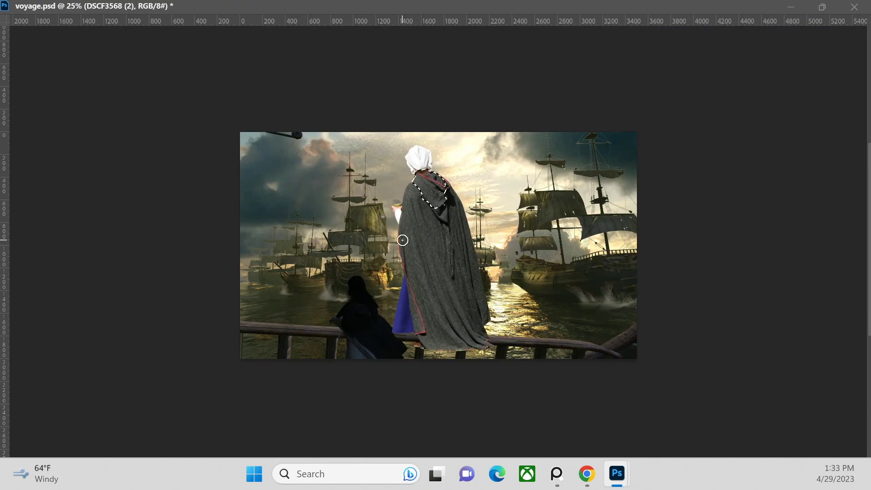
drag(402, 239, 443, 200)
key(ctrl+t)
drag(392, 178, 408, 286)
key(ctrl+plus)
key(Return)
key(ctrl+minus)
key(ctrl+minus)
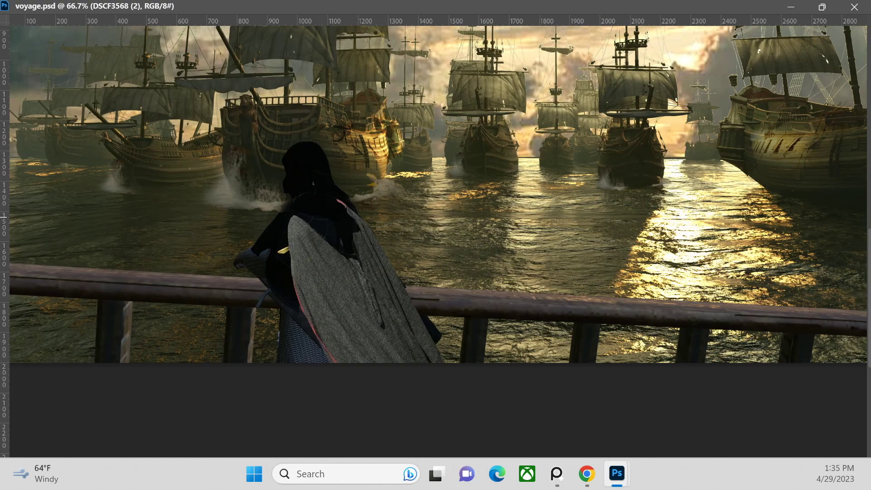
Bend the cloak to drape over her shoulders and darken it into the scene
key(ctrl+t)
drag(317, 136, 340, 151)
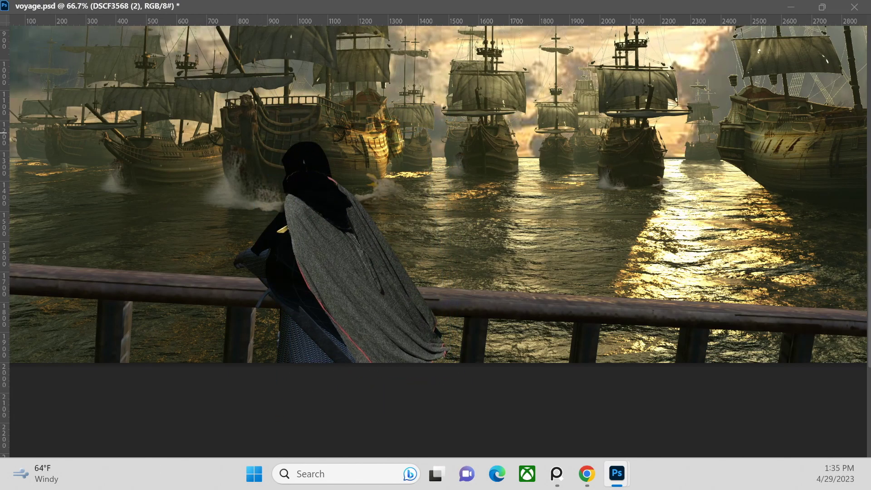
key(Return)
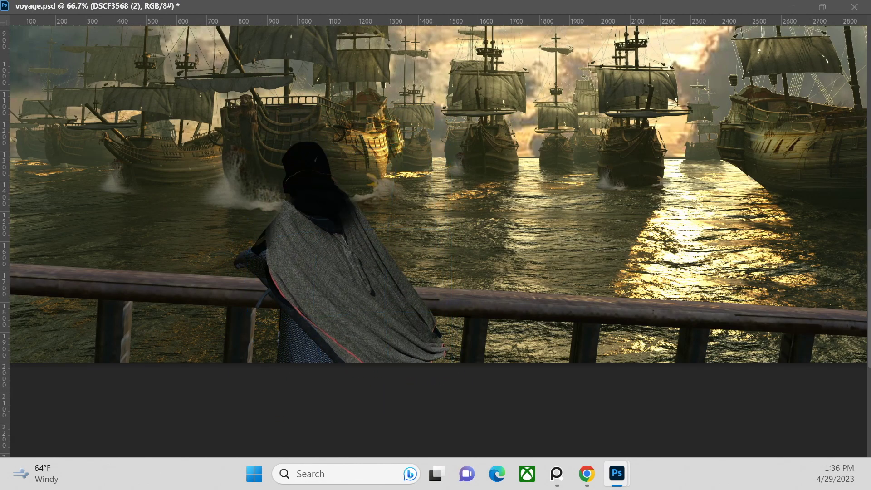
key(ctrl+minus)
key(ctrl+minus)
key(ctrl+minus)
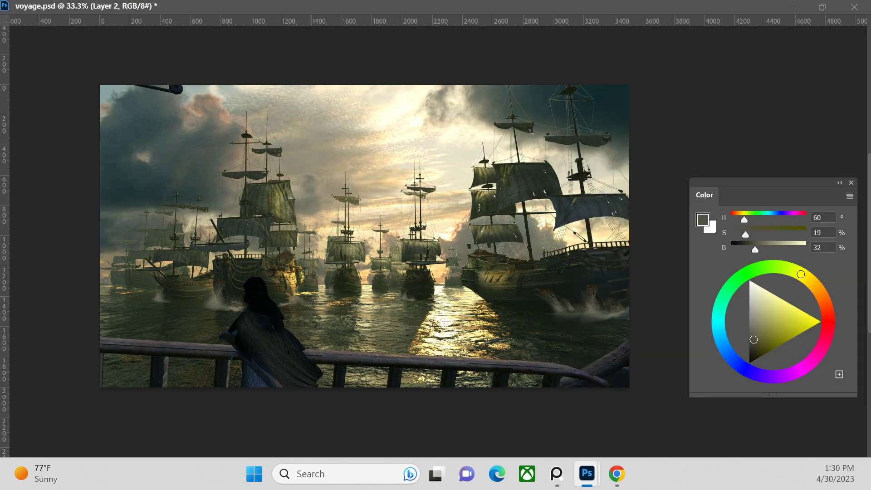
Sample teal-grey, brownish-grey and beige colours from the clouds and bright sky
scroll(132, 141, up, 2)
alt+click(182, 202)
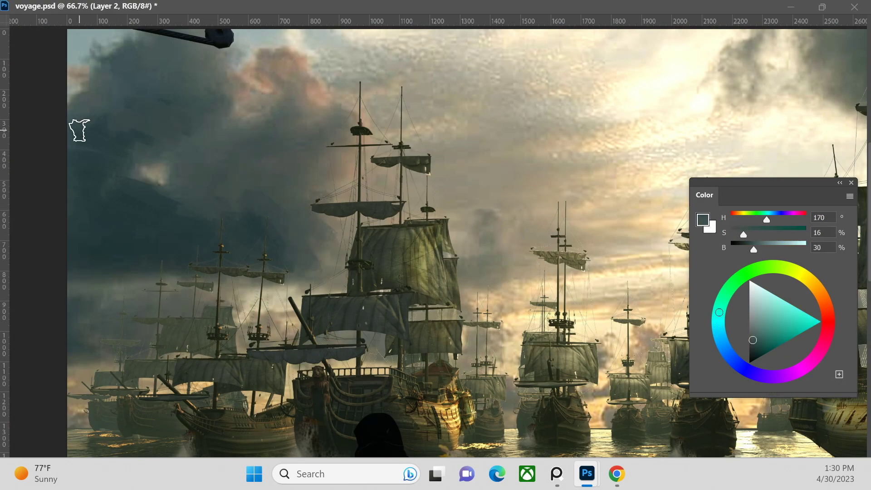
alt+click(164, 206)
scroll(172, 103, down, 2)
scroll(438, 245, up, 2)
alt+click(340, 228)
alt+click(301, 146)
alt+click(345, 245)
key(ctrl+plus)
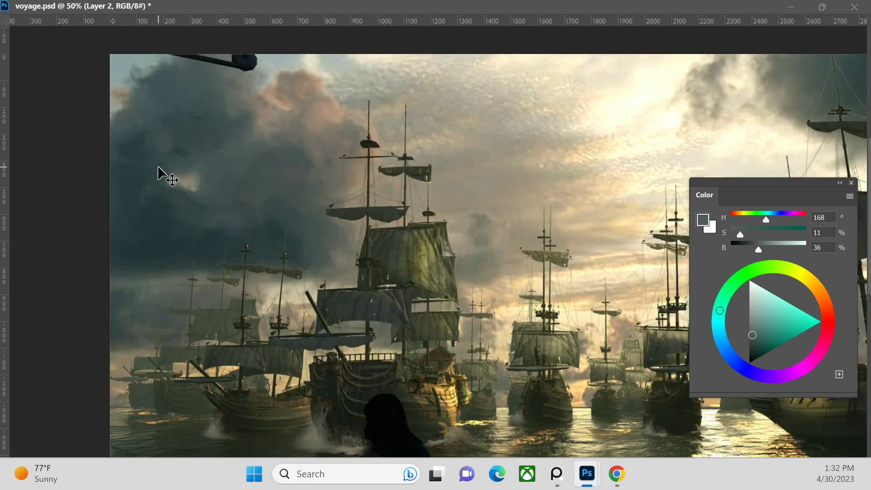
scroll(300, 235, right, 3)
alt+click(469, 208)
Paint a smoother cloud tone above the ships, then resample teal-grey, orange and beige sky tones
alt+click(315, 69)
drag(384, 95, 397, 202)
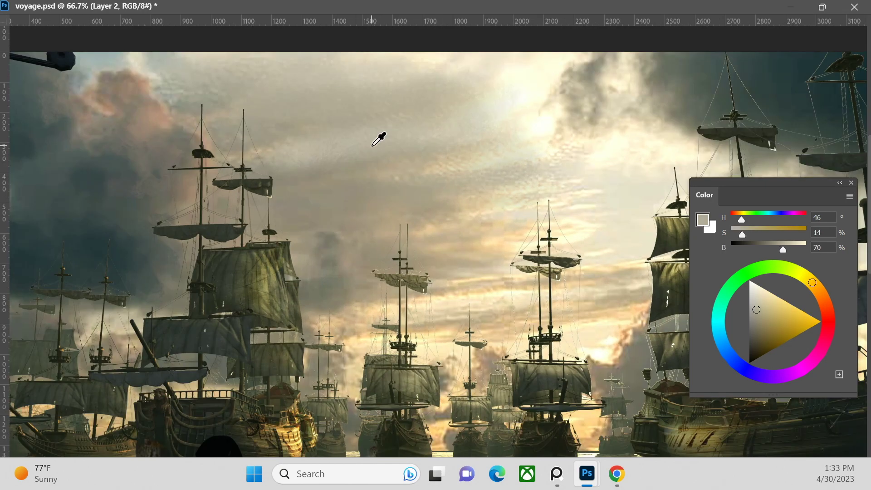
scroll(447, 117, down, 1)
alt+click(634, 132)
scroll(299, 206, down, 2)
scroll(422, 291, up, 1)
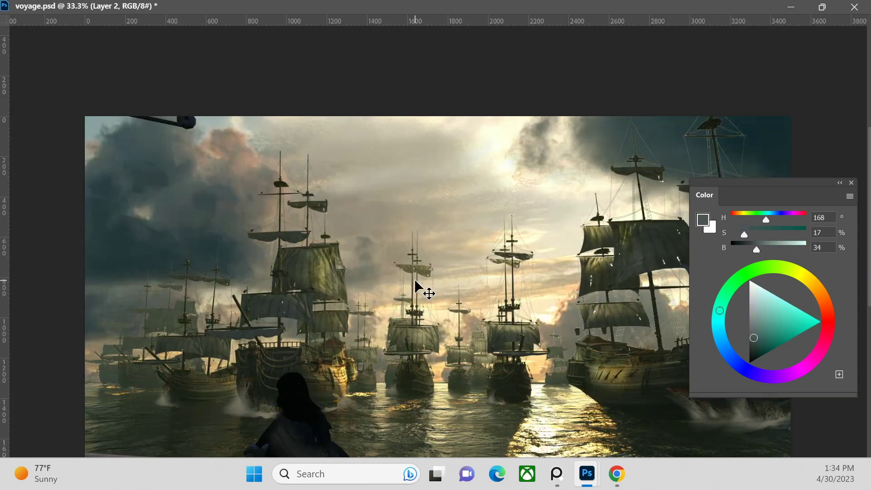
scroll(466, 239, up, 2)
alt+click(469, 252)
alt+click(485, 236)
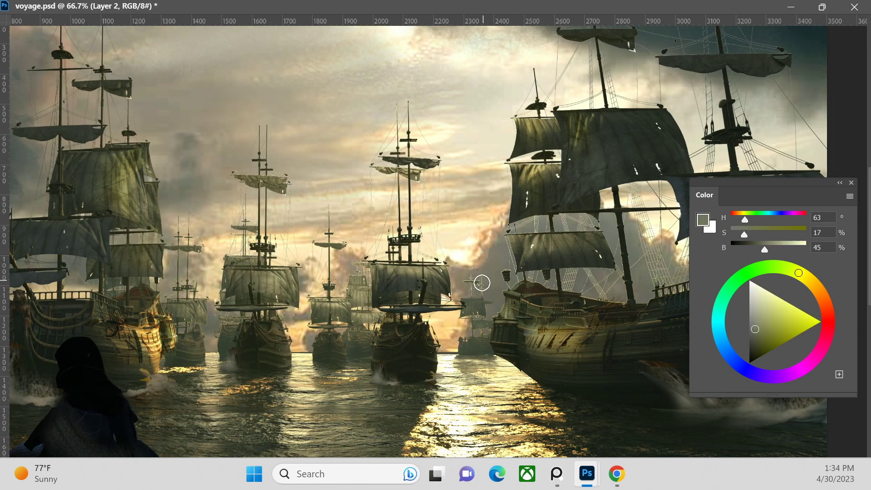
scroll(178, 233, down, 2)
scroll(494, 218, up, 1)
alt+click(493, 217)
Sample warm brown, sunset orange and pale grey-beige sky tones at full size
scroll(431, 249, down, 2)
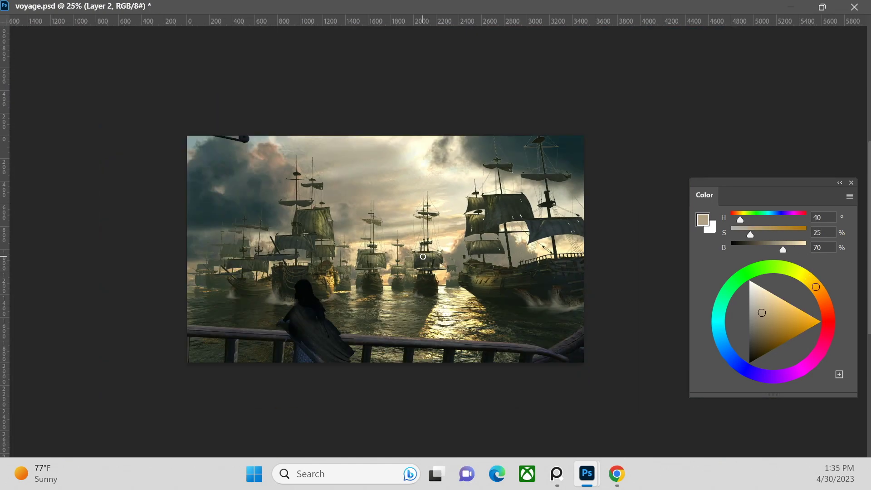
scroll(459, 268, up, 1)
alt+click(459, 267)
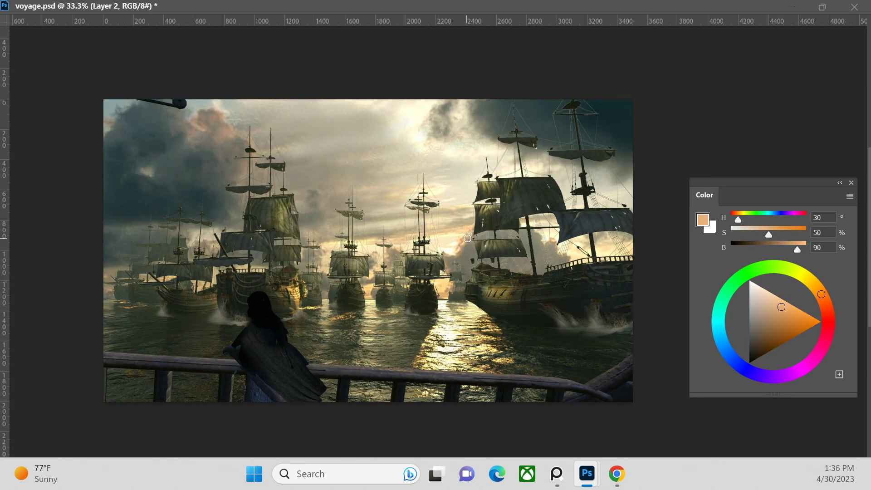
scroll(467, 238, up, 3)
scroll(498, 239, down, 2)
alt+click(464, 274)
alt+click(476, 240)
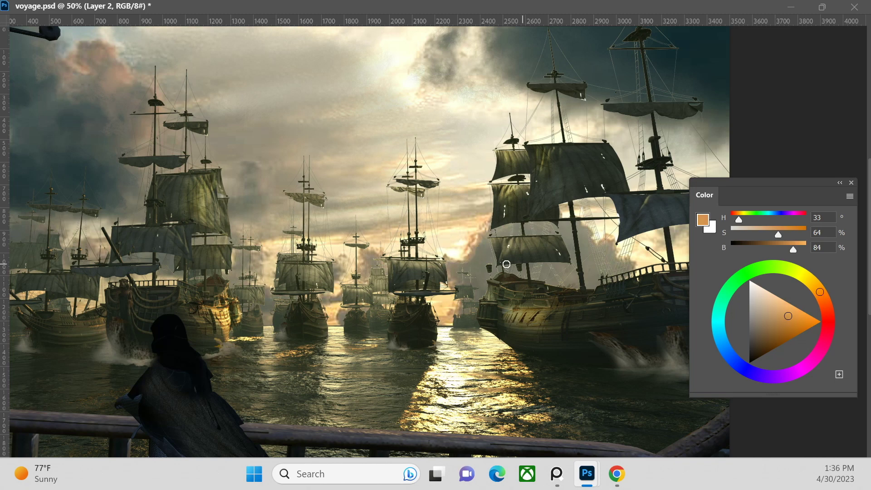
alt+click(627, 260)
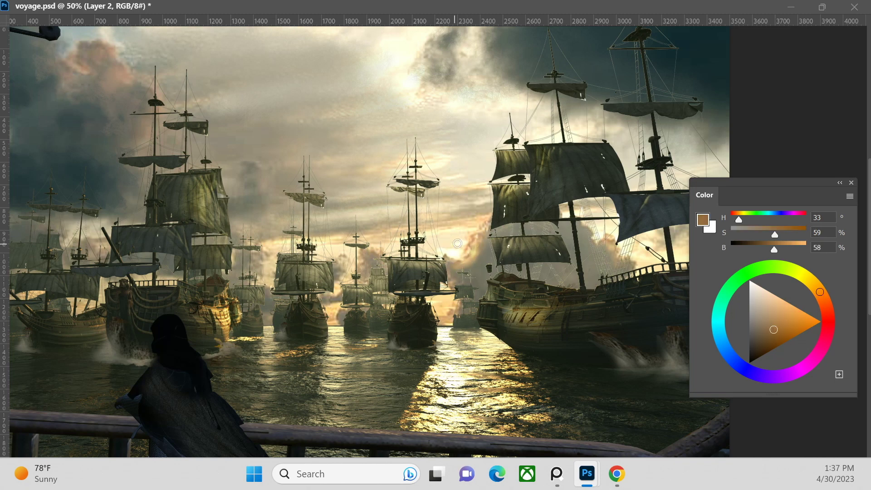
scroll(126, 137, down, 2)
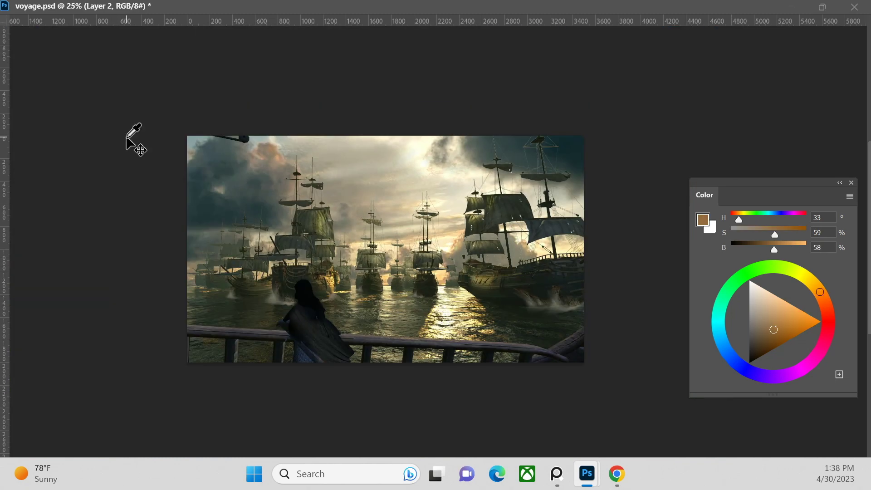
alt+click(190, 218)
alt+click(186, 254)
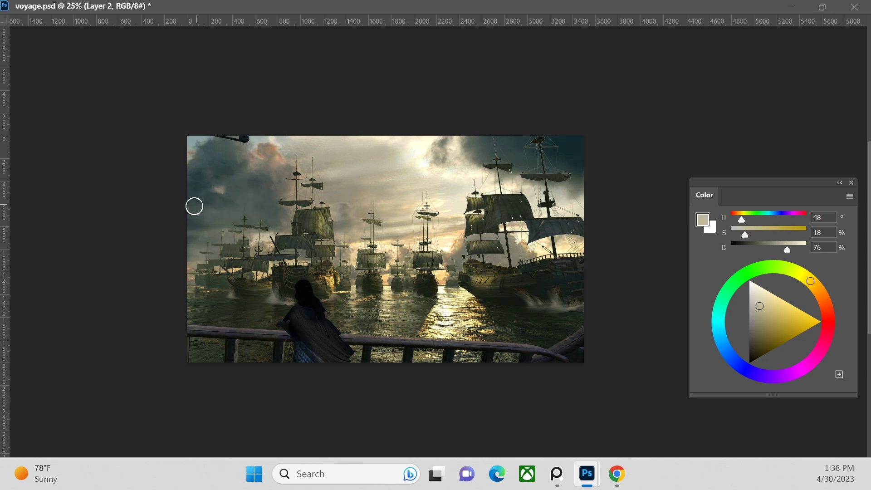
key(ctrl+1)
Sample olive, beige and pale yellow sky tones and brighten the dark sky at the top right
alt+click(528, 272)
alt+click(524, 243)
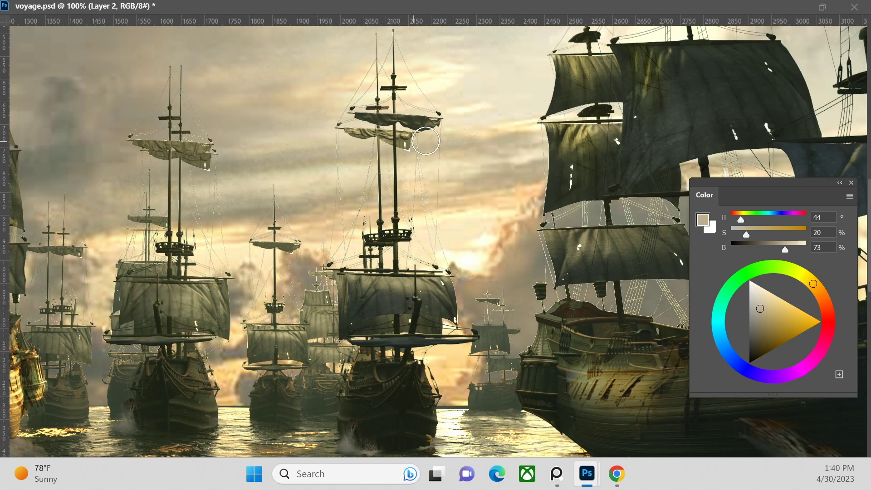
key(ctrl+minus)
key(ctrl+minus)
key(ctrl+minus)
drag(347, 145, 319, 220)
alt+click(416, 259)
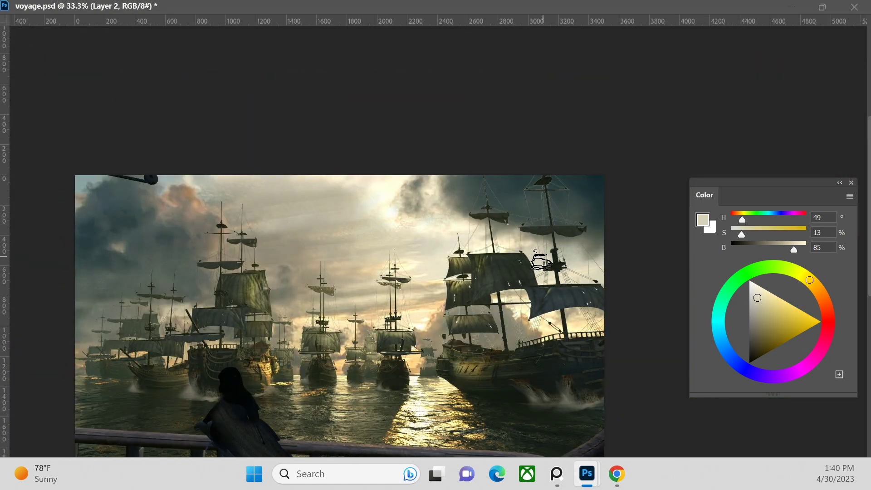
alt+click(291, 280)
drag(458, 209, 510, 185)
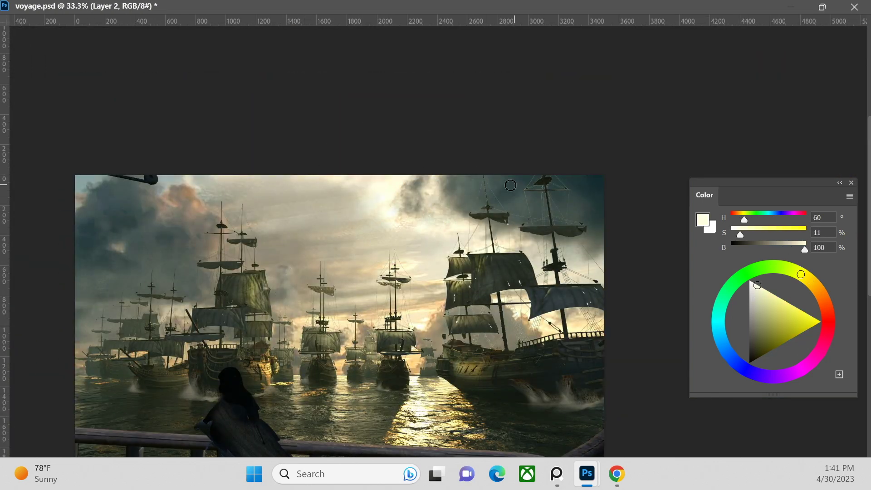
Sample warm highlight, dark storm-cloud teal and tan cloud colours from the sky
alt+click(425, 319)
scroll(441, 246, up, 2)
alt+click(431, 385)
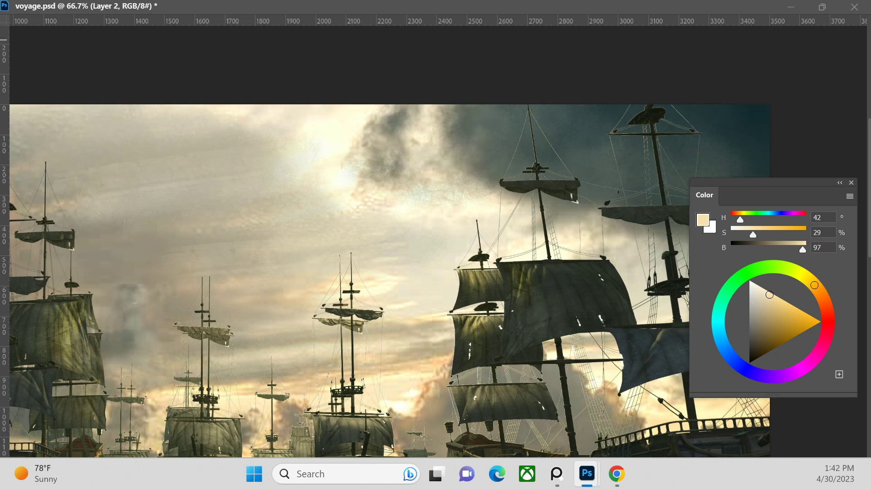
scroll(415, 378, down, 2)
alt+click(431, 235)
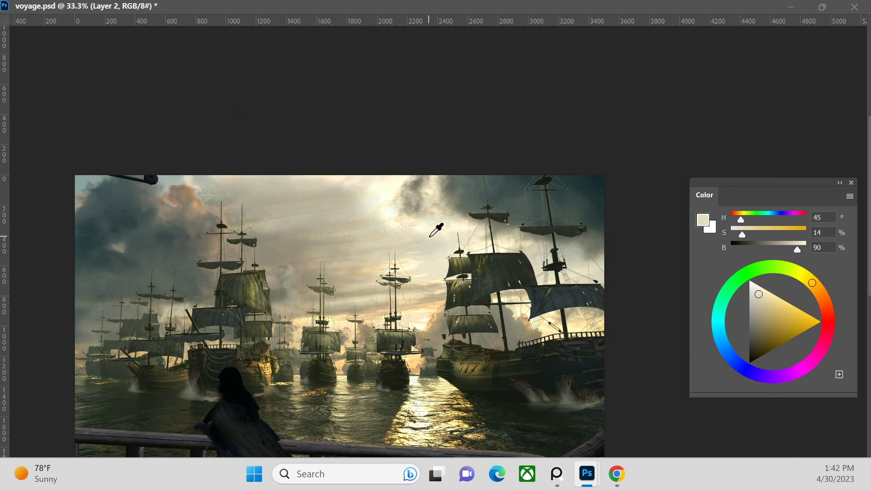
alt+click(172, 227)
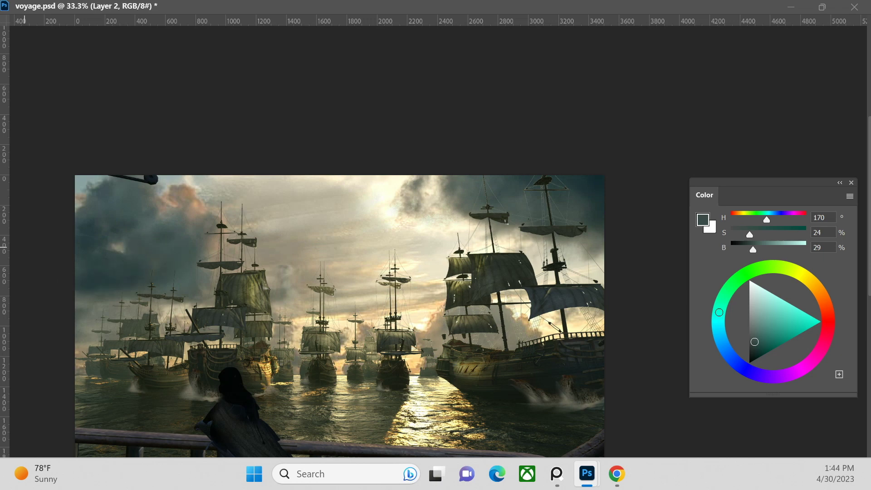
alt+click(193, 201)
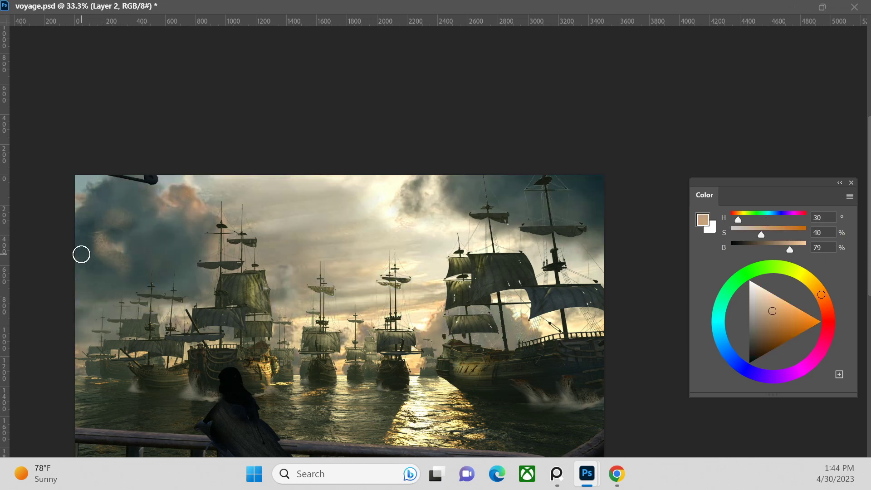
alt+click(105, 286)
alt+click(467, 192)
Paint a greyish tan cloud tone into the sky, then load a pale yellow from the glow
alt+click(296, 251)
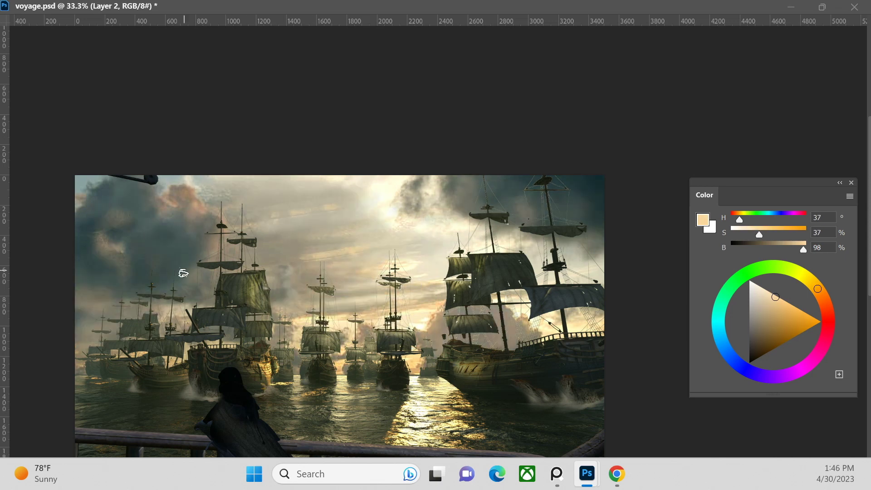
alt+click(254, 278)
alt+click(319, 247)
alt+click(347, 248)
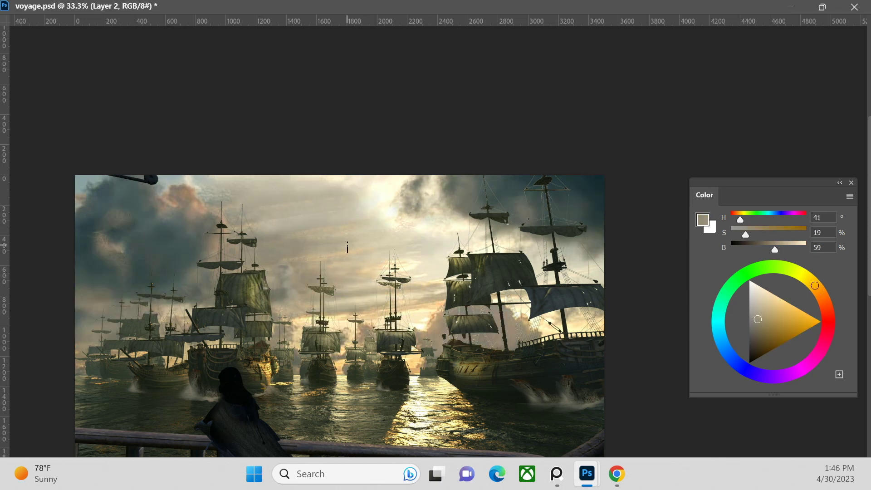
drag(333, 258, 316, 206)
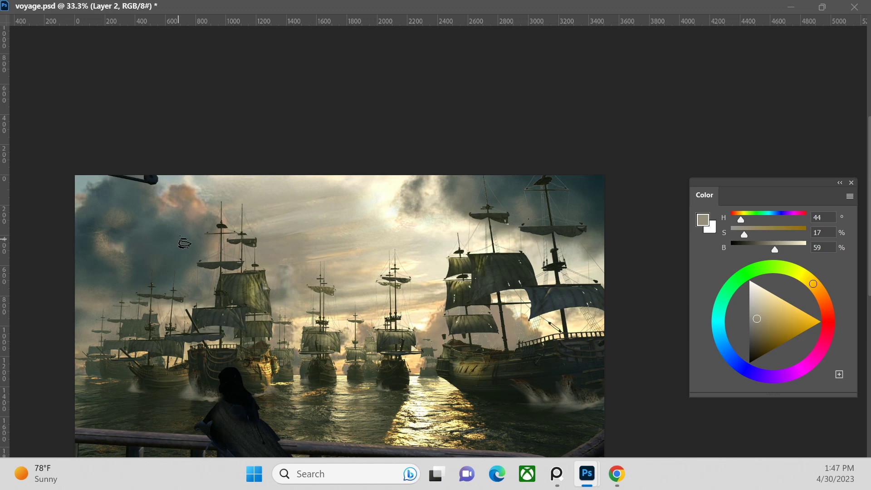
alt+click(350, 249)
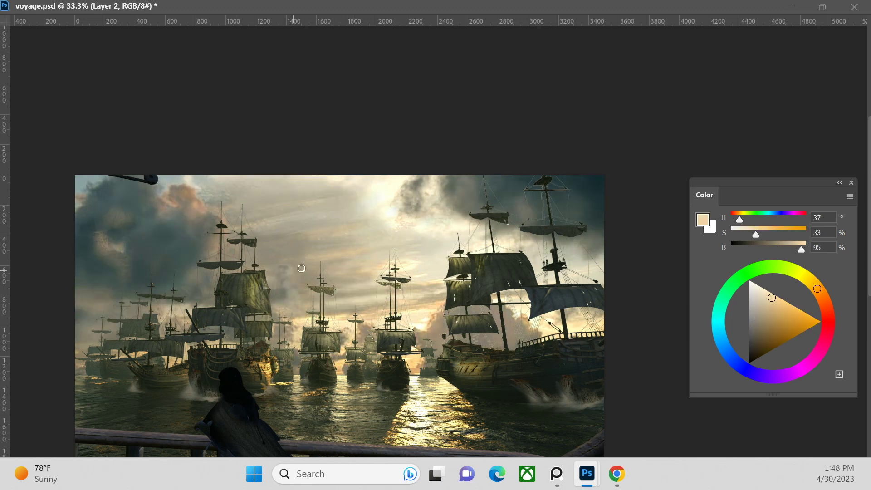
alt+click(301, 235)
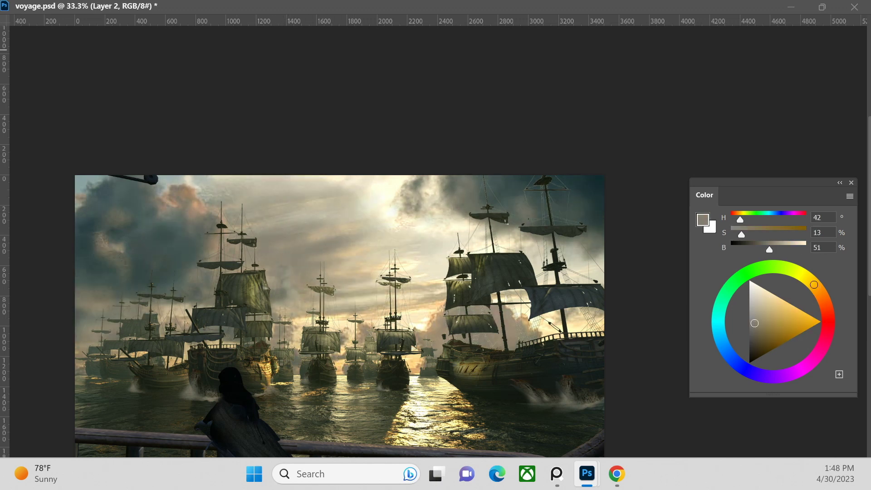
scroll(427, 241, down, 1)
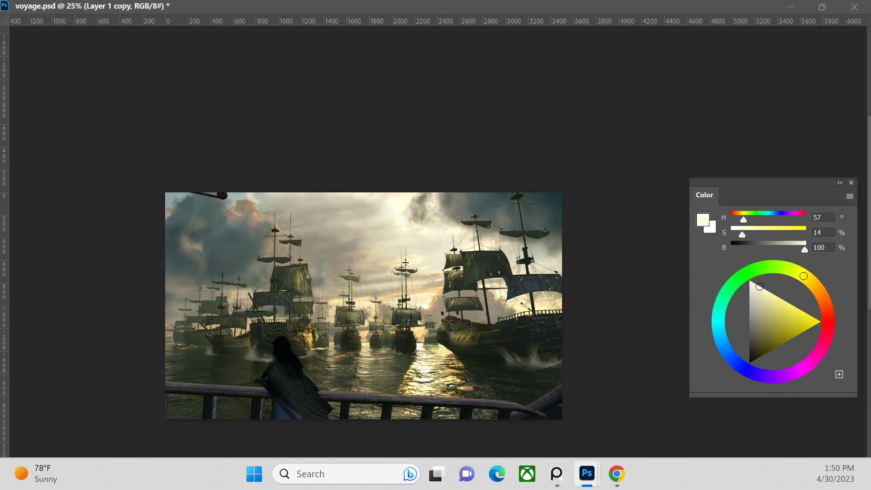
Scale the ocean photo, keep only a strip of its water, and move it down over the sea
drag(241, 223, 286, 253)
key(Return)
drag(287, 321, 534, 374)
key(ctrl+shift+i)
key(Delete)
key(ctrl+d)
mouse_move(340, 360)
mouse_down()
mouse_move(353, 402)
mouse_move(353, 388)
mouse_up()
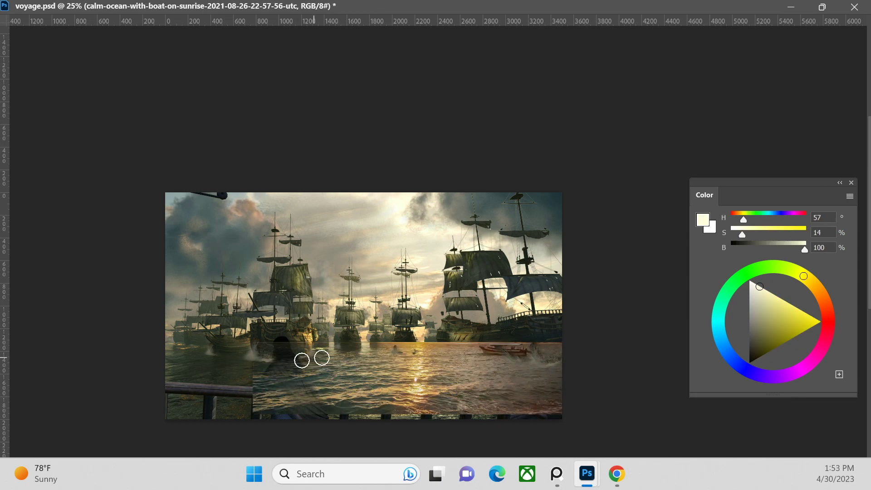
Mask the ocean strip to reveal the figure and railing, sampling dark green and golden brown water tones
mouse_move(302, 360)
mouse_down()
mouse_move(346, 397)
mouse_move(520, 393)
mouse_move(463, 361)
mouse_move(345, 379)
mouse_up()
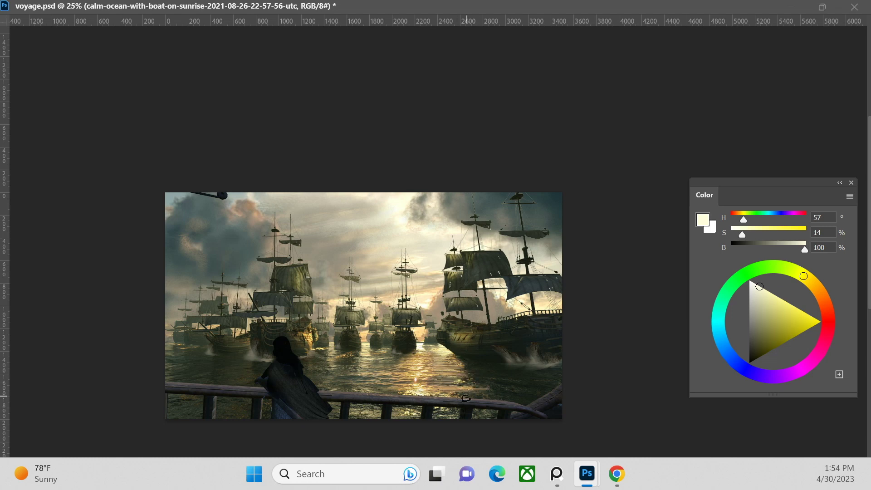
alt+click(509, 372)
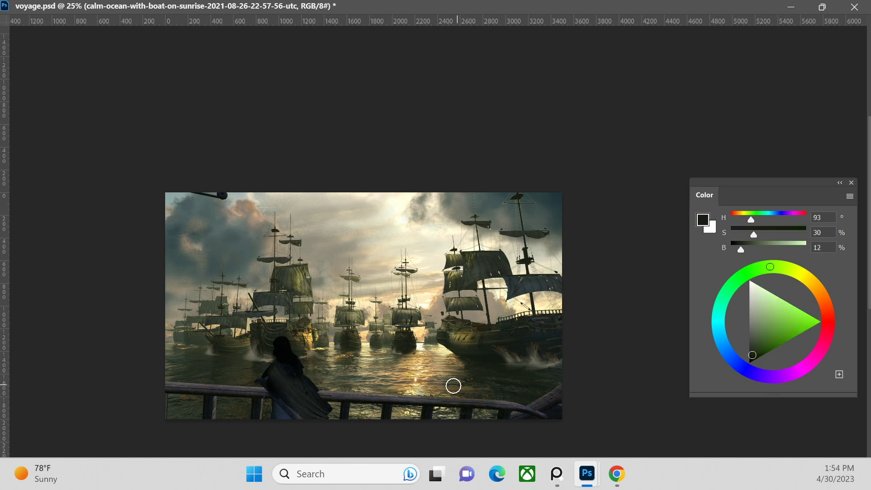
alt+click(398, 365)
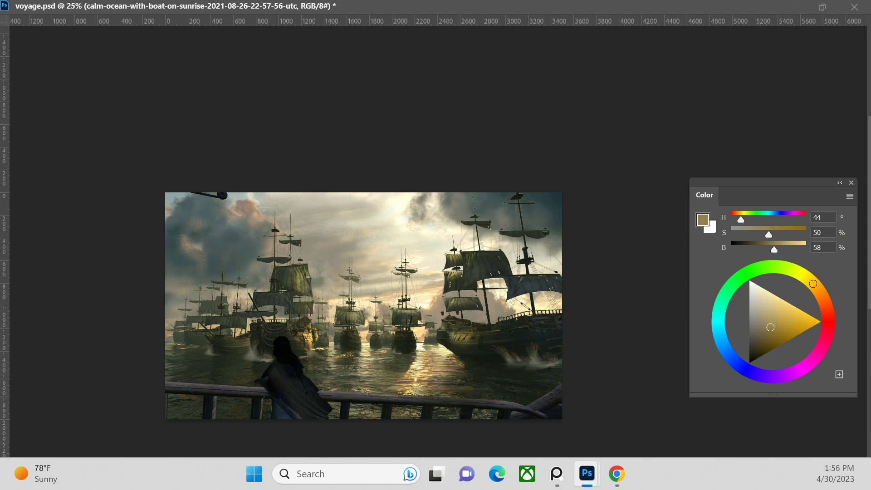
key(alt+bracketright)
key(alt+bracketright)
key(alt+bracketright)
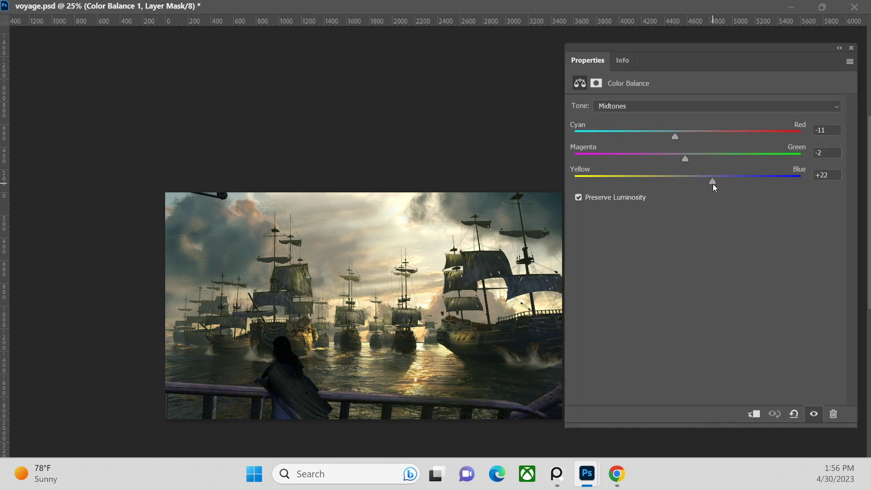
Close the Color Balance properties and make the 'paint' layer active
click(850, 49)
key(alt+bracketleft)
key(alt+bracketleft)
key(alt+bracketleft)
key(alt+bracketleft)
key(alt+bracketleft)
key(alt+bracketleft)
alt+click(527, 365)
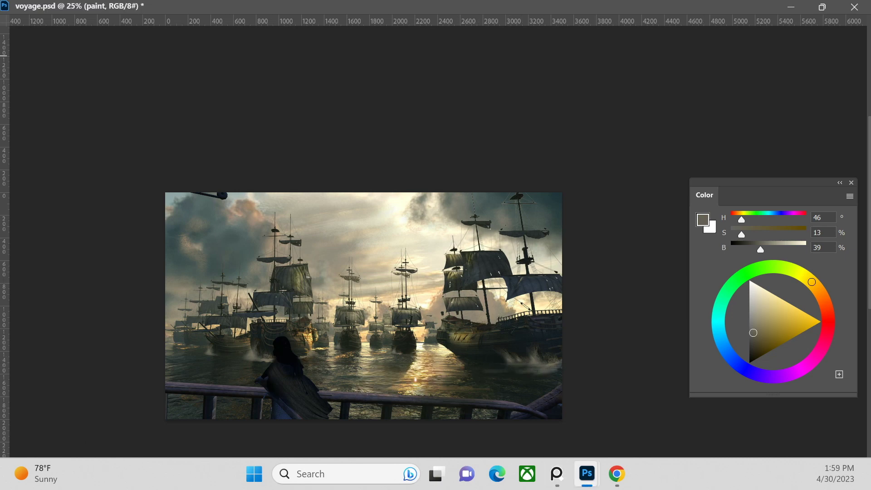
Sample grey-brown, muted brown, bright yellow and dark shadow colours from the water and ships
alt+click(323, 362)
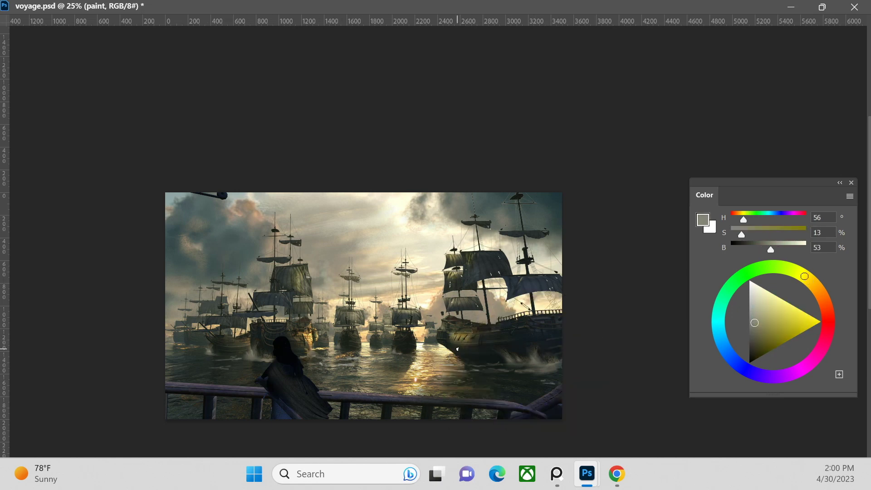
alt+click(253, 353)
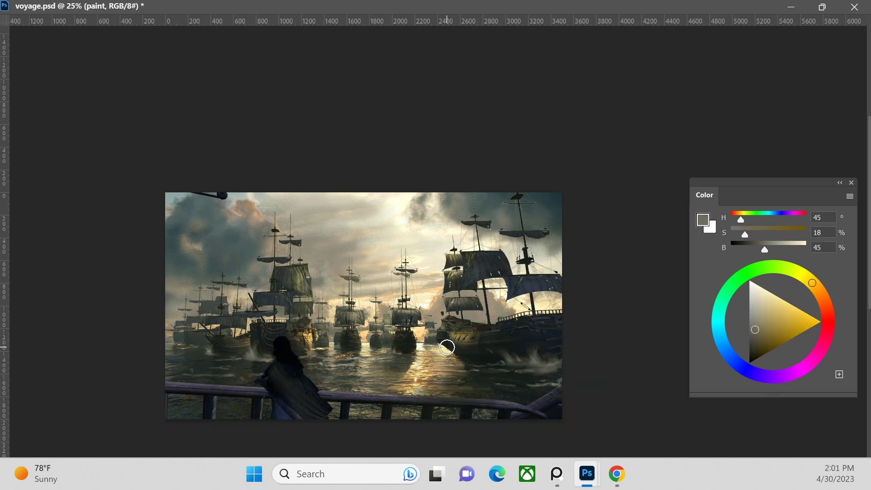
scroll(333, 371, up, 3)
alt+click(254, 250)
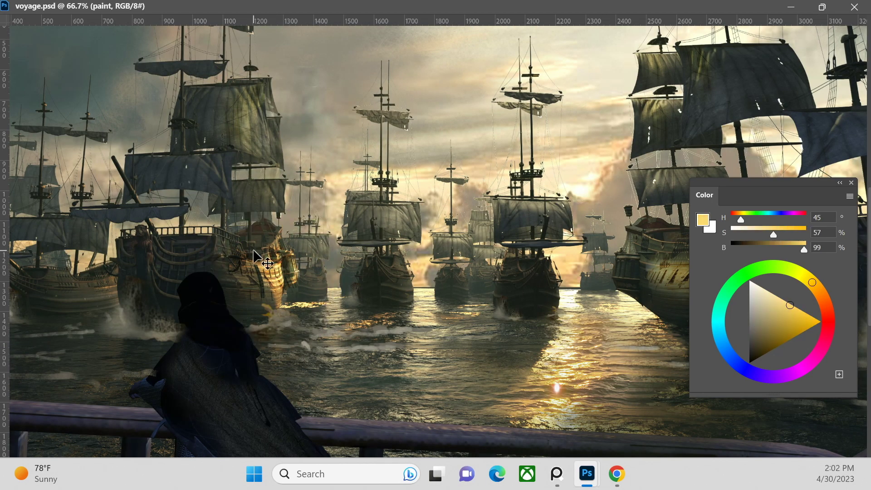
alt+click(274, 294)
alt+click(164, 277)
alt+click(234, 245)
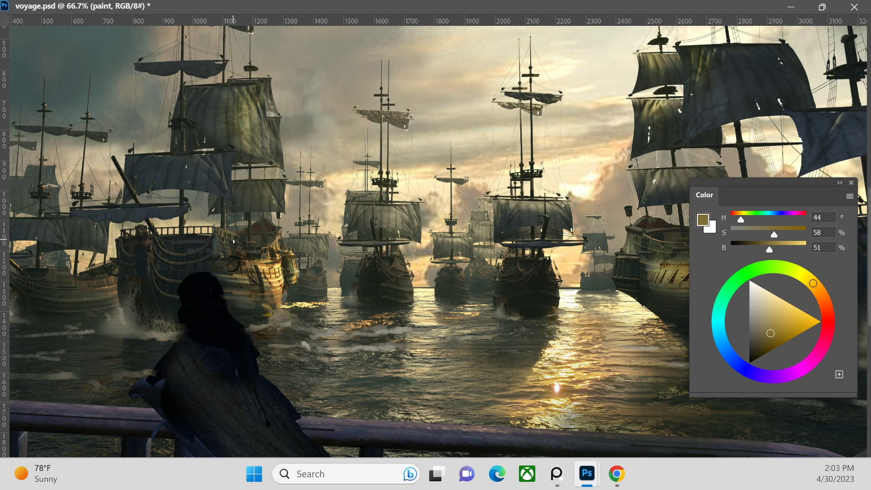
Zoom in on the ships and settle on a dark blue-grey from the shadows
key(ctrl+plus)
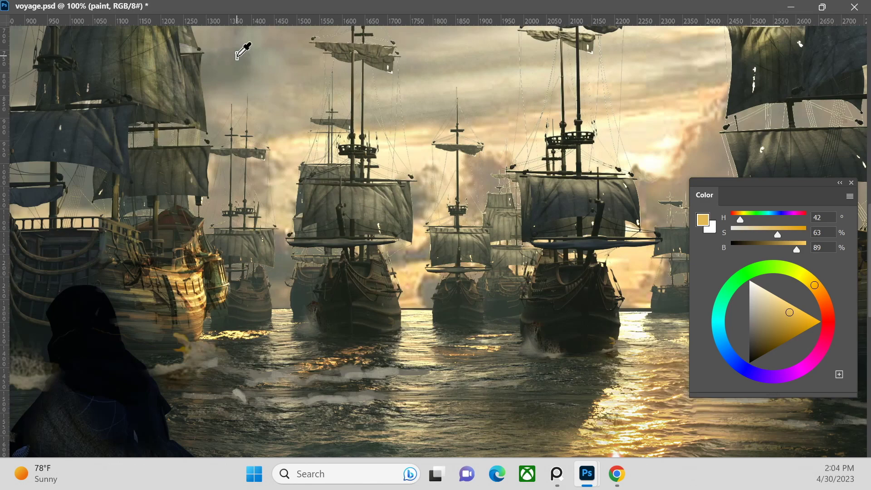
alt+click(180, 292)
key(ctrl+minus)
key(ctrl+plus)
alt+click(394, 299)
alt+click(86, 317)
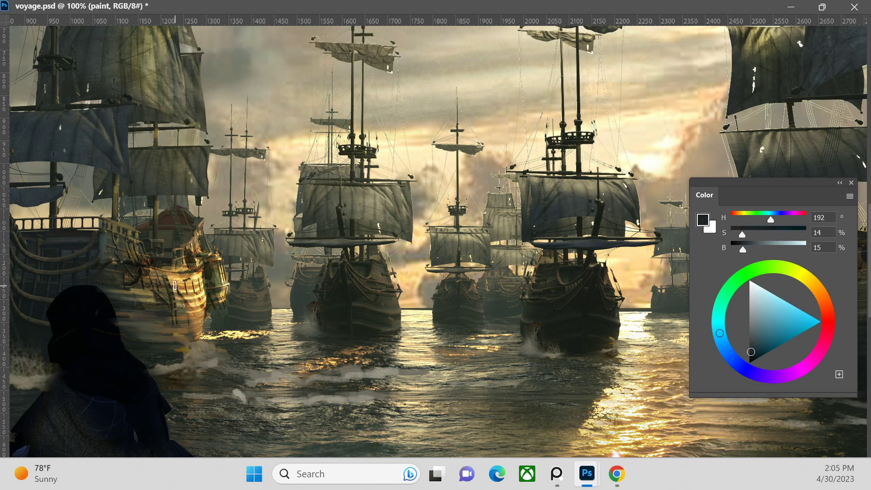
key(ctrl+minus)
key(ctrl+minus)
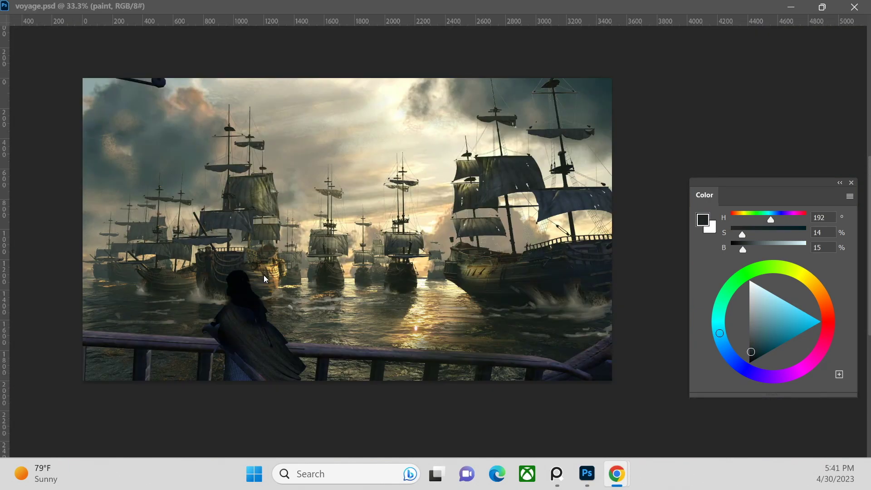
key(ctrl+plus)
key(ctrl+plus)
key(ctrl+plus)
Paint orange highlights on the lit hull, then sample brown, tan and grey-teal hull tones
alt+click(240, 217)
drag(240, 217, 213, 247)
key(ctrl+minus)
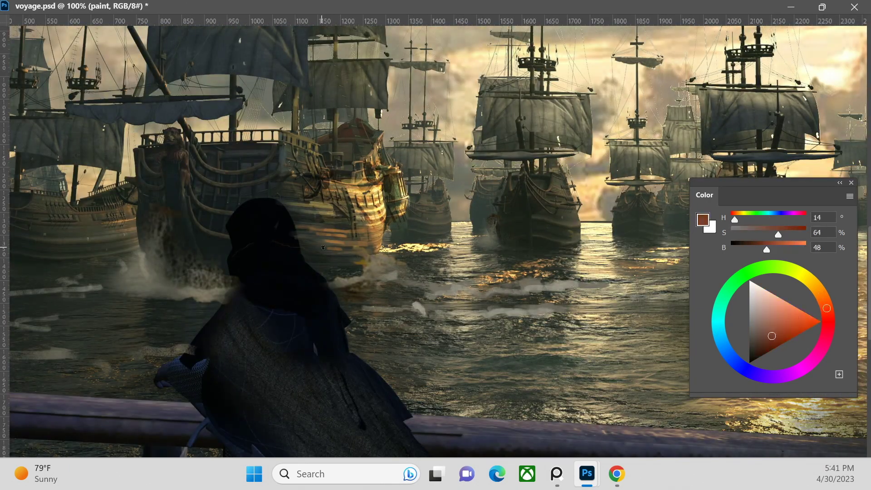
alt+click(350, 252)
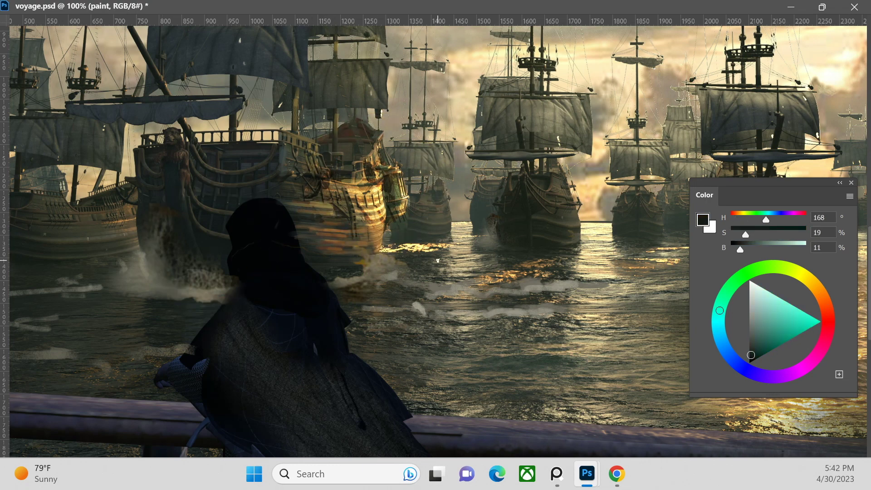
alt+click(367, 206)
alt+click(369, 203)
alt+click(214, 167)
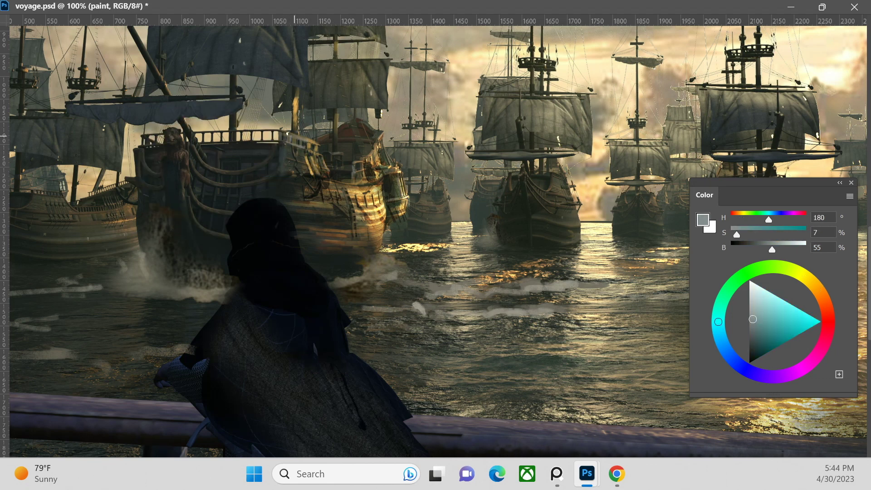
alt+click(354, 226)
Sample tan, olive, dark teal and gold tones around the hull and water
key(ctrl+minus)
alt+click(352, 192)
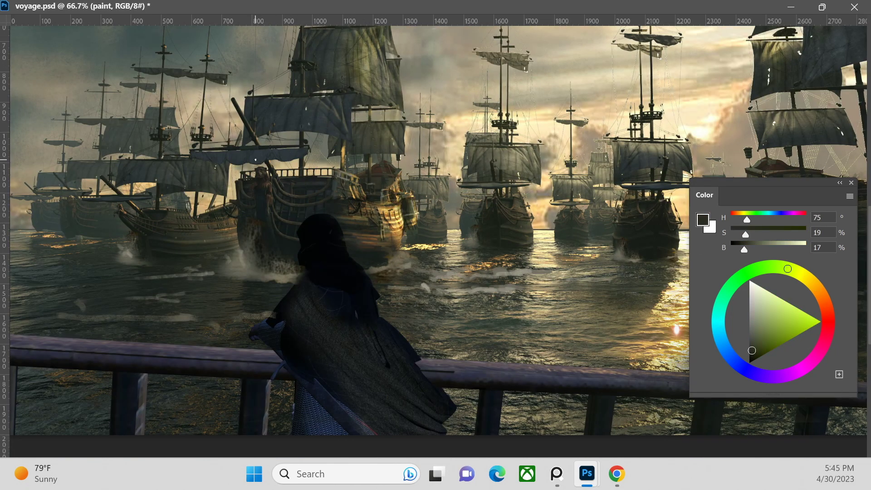
alt+click(389, 208)
drag(389, 209, 286, 193)
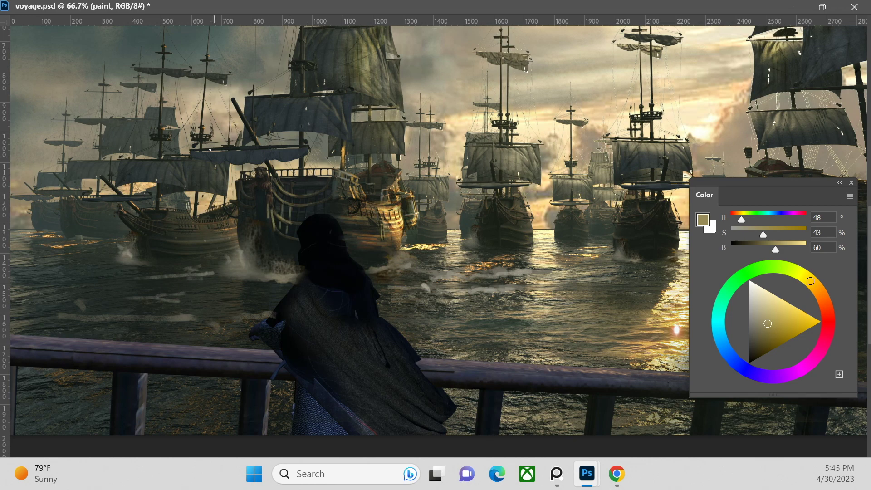
alt+click(267, 227)
alt+click(397, 217)
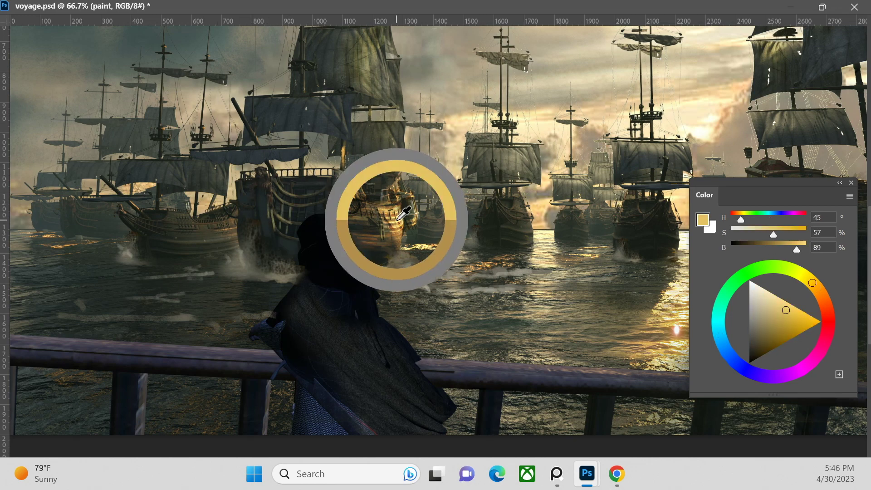
key(ctrl+minus)
key(ctrl+minus)
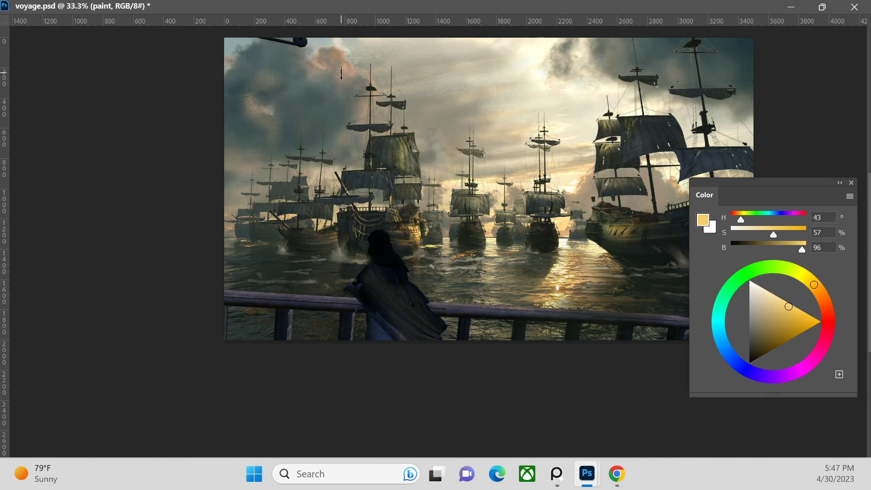
key(ctrl+1)
Sample tan, pale yellow sky, orange-brown and dark teal water tones from the fleet
alt+click(333, 219)
alt+click(372, 229)
alt+click(400, 171)
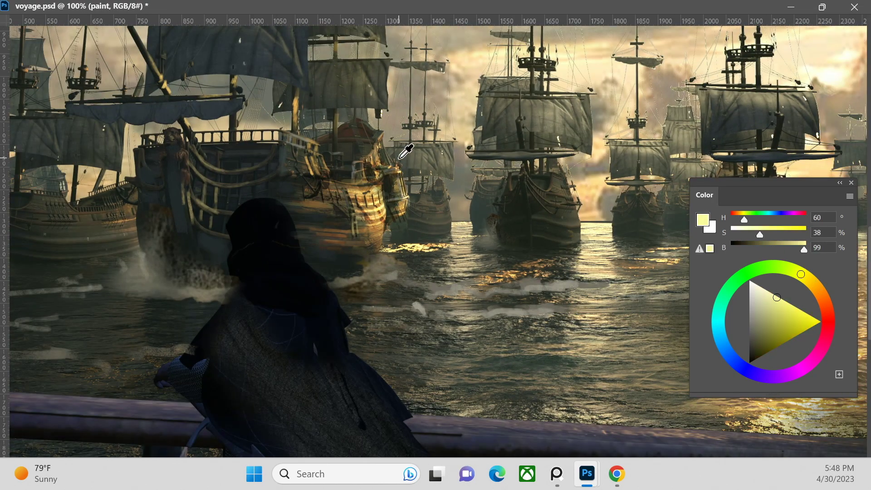
alt+click(345, 119)
key(ctrl+minus)
key(ctrl+minus)
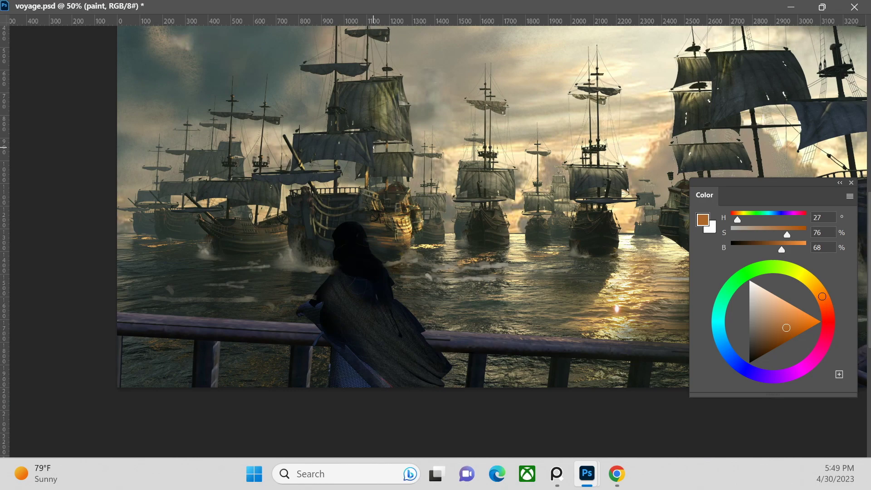
alt+click(321, 259)
alt+click(324, 243)
key(ctrl+plus)
key(ctrl+plus)
key(ctrl+plus)
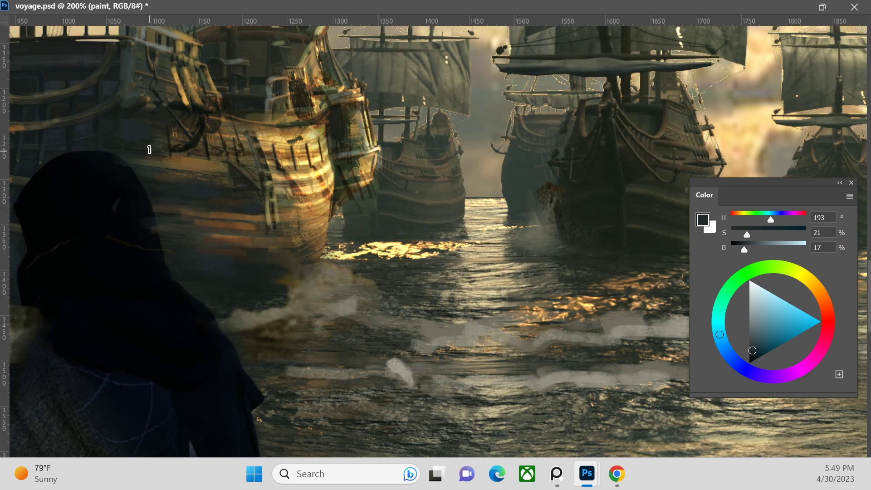
key(ctrl+minus)
key(ctrl+minus)
Sample near-black and dark brown shadow colours close up on the stern and rigging
alt+click(362, 199)
key(ctrl+plus)
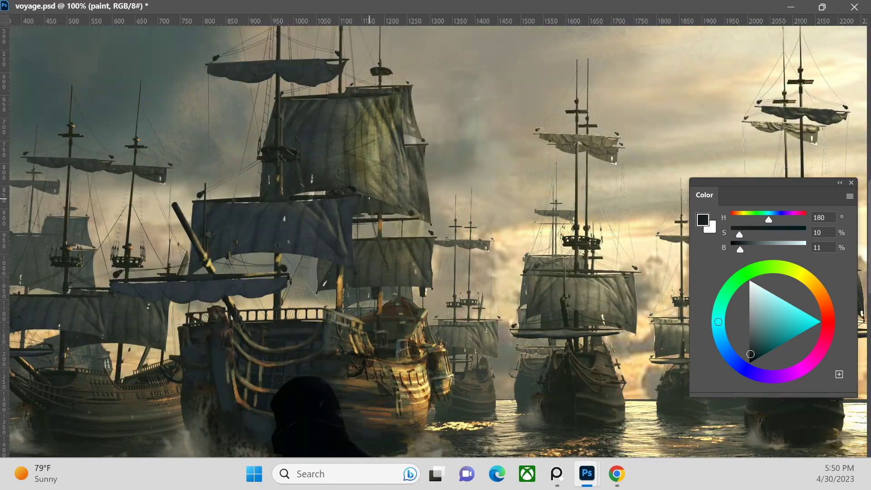
key(ctrl+plus)
alt+click(386, 320)
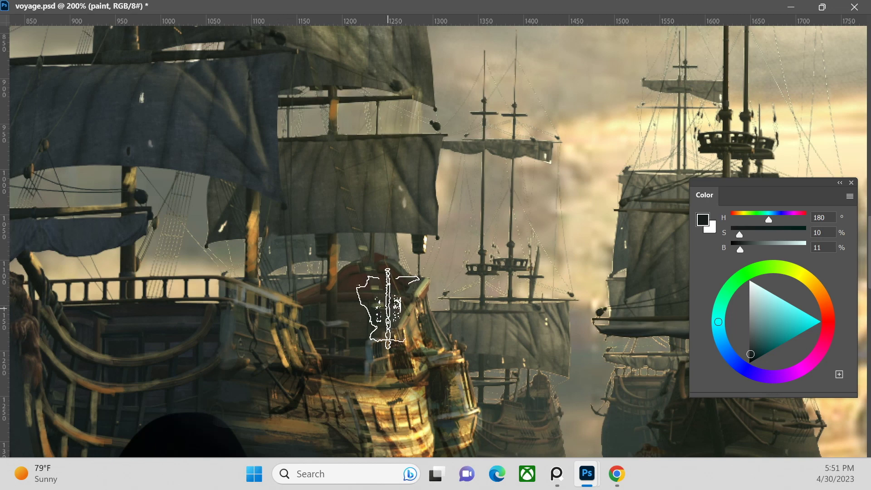
key(ctrl+plus)
alt+click(267, 215)
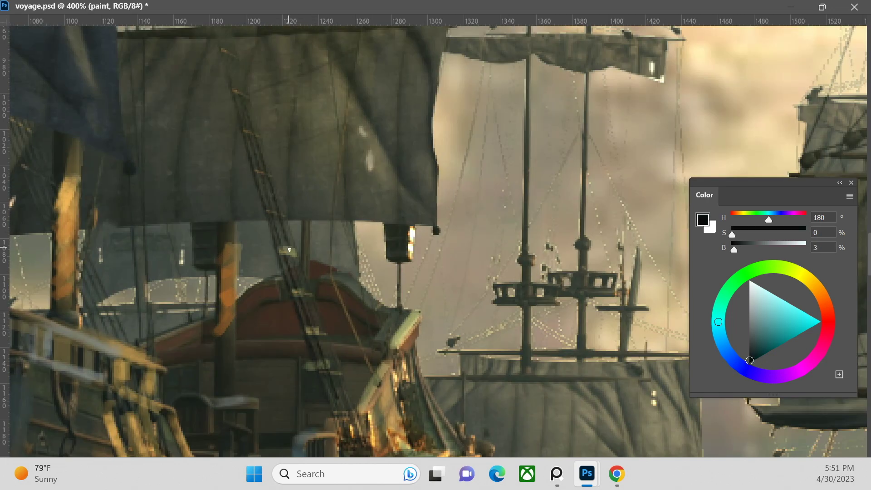
key(ctrl+minus)
alt+click(253, 240)
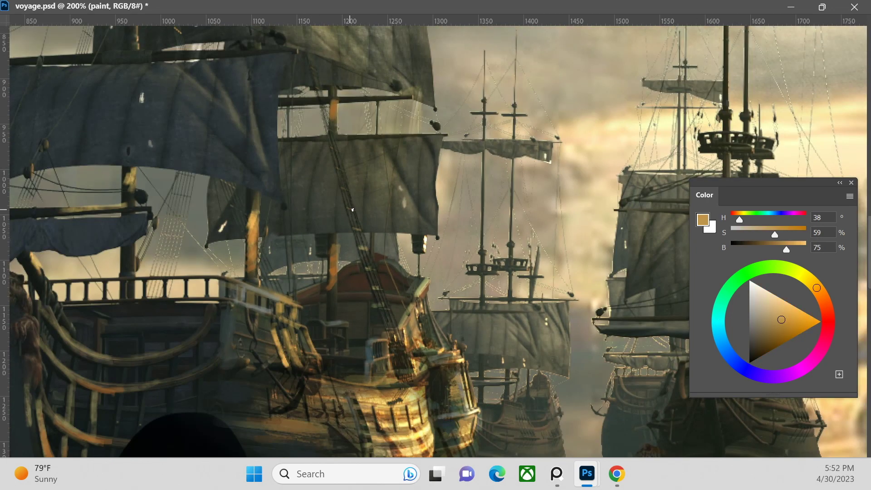
Sample tan, darker and dark teal tones from the central ship's sail
key(ctrl+minus)
key(ctrl+plus)
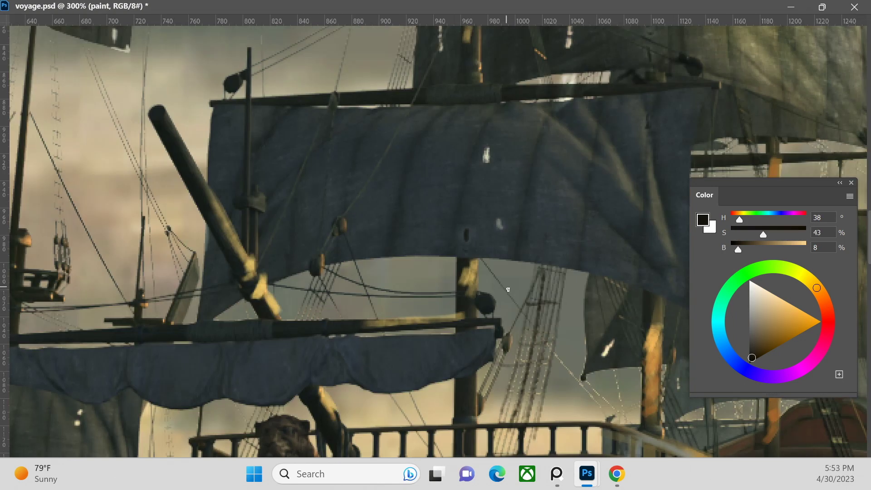
key(ctrl+minus)
key(ctrl+minus)
key(ctrl+minus)
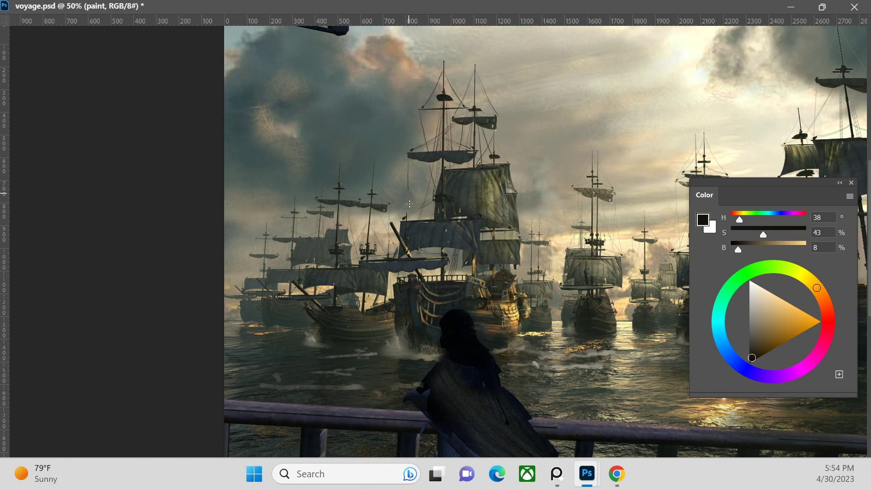
key(ctrl+minus)
key(ctrl+plus)
key(ctrl+plus)
click(520, 166)
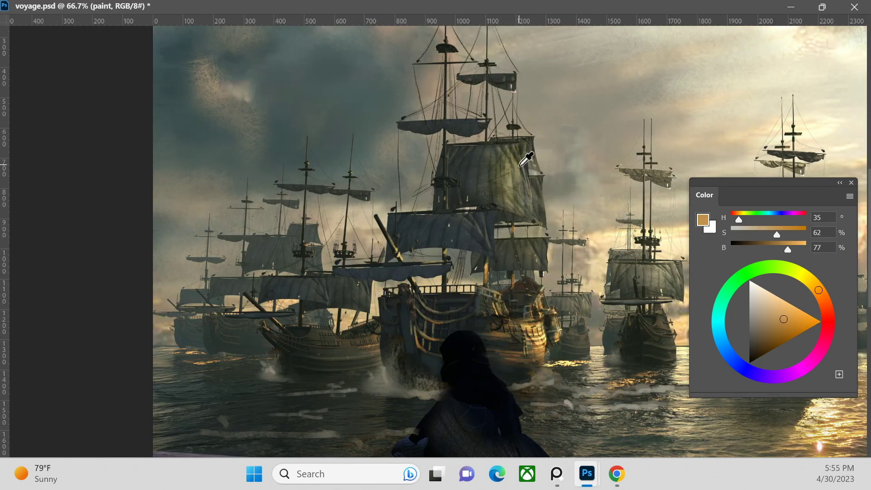
click(508, 172)
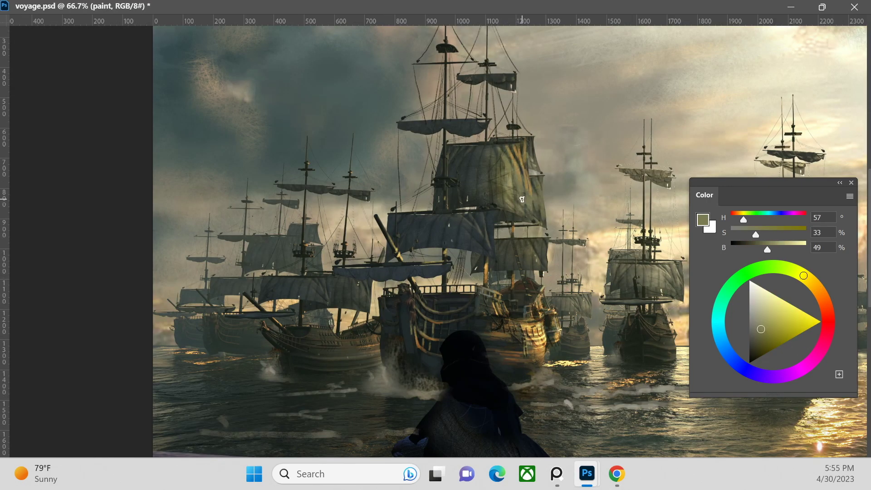
click(530, 186)
Sample olive grey and very dark green, then darken the left part of the central sail
key(ctrl+minus)
scroll(521, 113, up, 2)
click(473, 231)
click(466, 266)
click(400, 325)
click(434, 371)
click(422, 220)
drag(349, 185, 306, 182)
Paint light strokes along the main sail's right edge and light streaks across the topsail
key(ctrl+minus)
key(ctrl+minus)
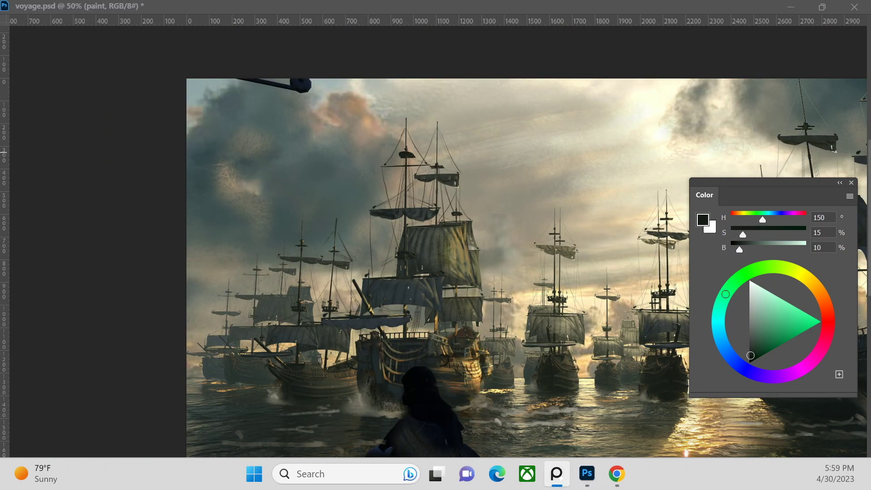
key(ctrl+plus)
key(ctrl+plus)
alt+click(431, 218)
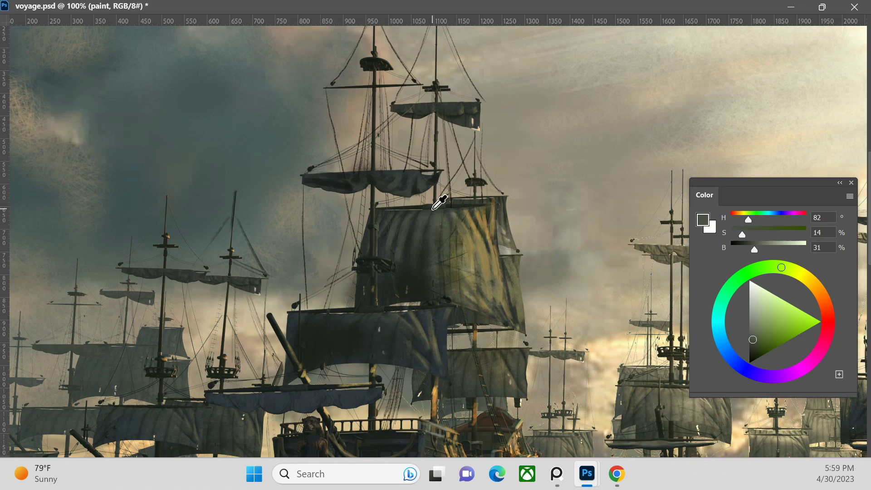
drag(785, 267, 810, 281)
key(ctrl+plus)
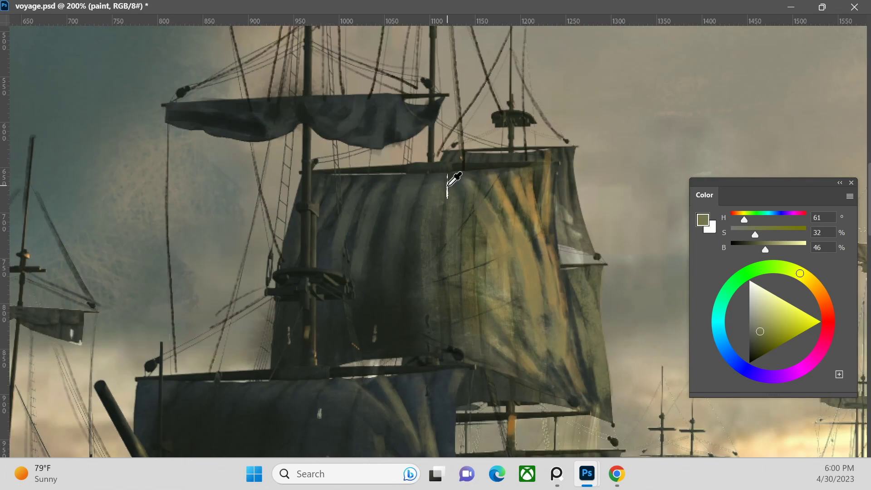
click(765, 312)
mouse_move(598, 399)
mouse_down()
mouse_move(566, 199)
mouse_move(558, 236)
mouse_up()
alt+click(563, 164)
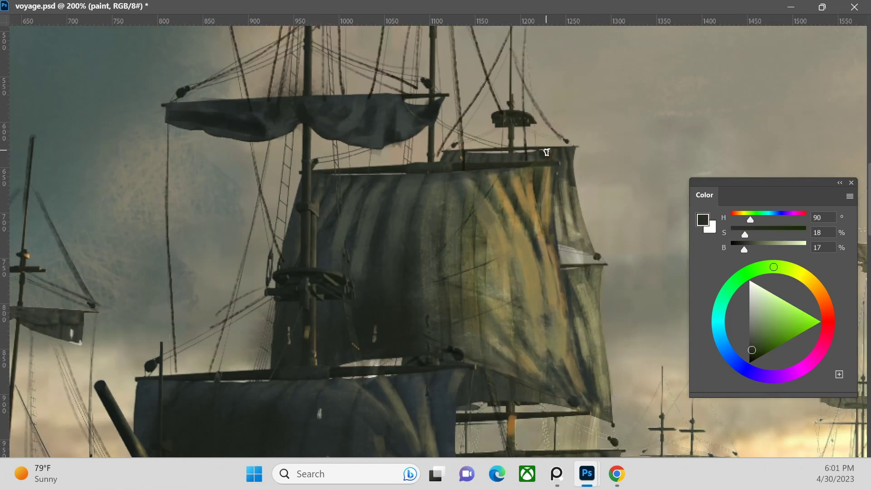
key(ctrl+minus)
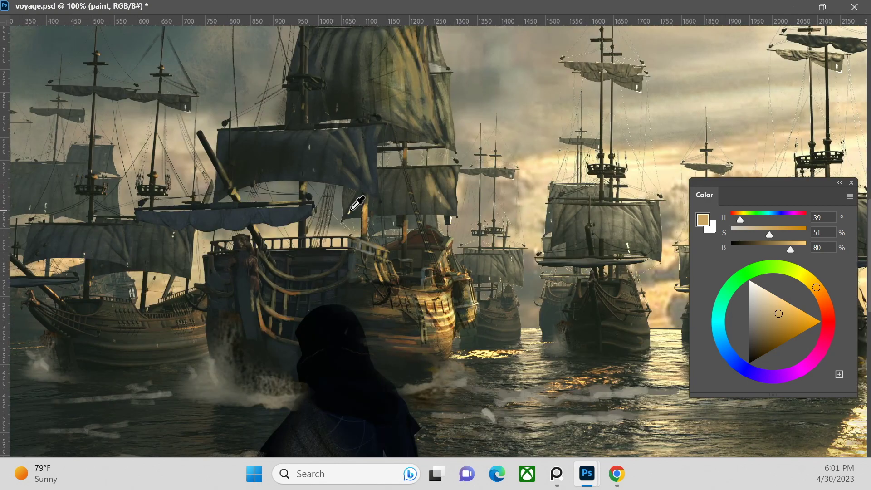
Sample dark olive, grey-green and light tan tones from the ship and sails
alt+click(426, 131)
key(ctrl+minus)
key(ctrl+minus)
drag(426, 131, 585, 199)
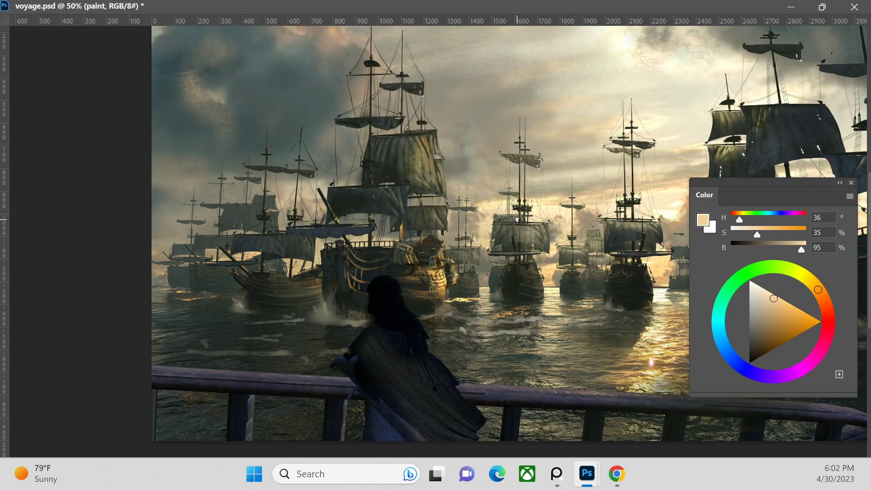
key(ctrl+plus)
alt+click(551, 243)
alt+click(551, 226)
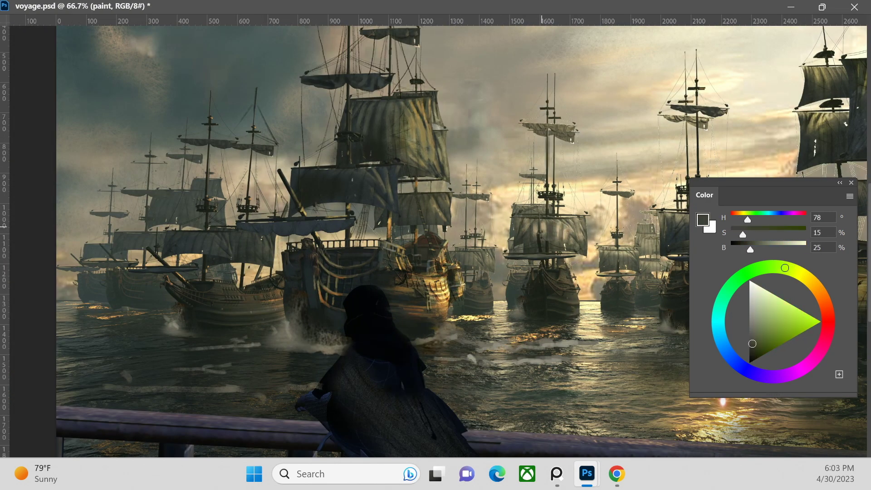
drag(541, 225, 559, 299)
key(ctrl+plus)
Sample pale sunlit tan, dark olive, dark teal-grey and dark green shadow tones
alt+click(457, 173)
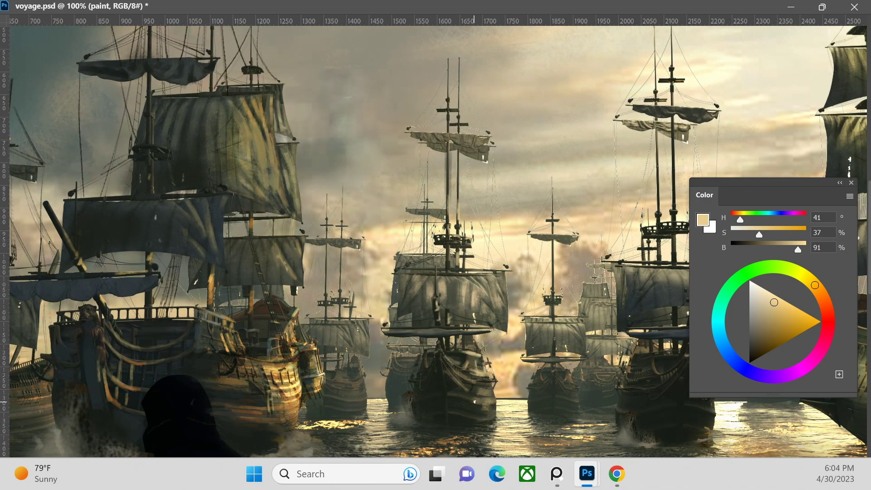
key(ctrl+minus)
key(ctrl+minus)
alt+click(454, 321)
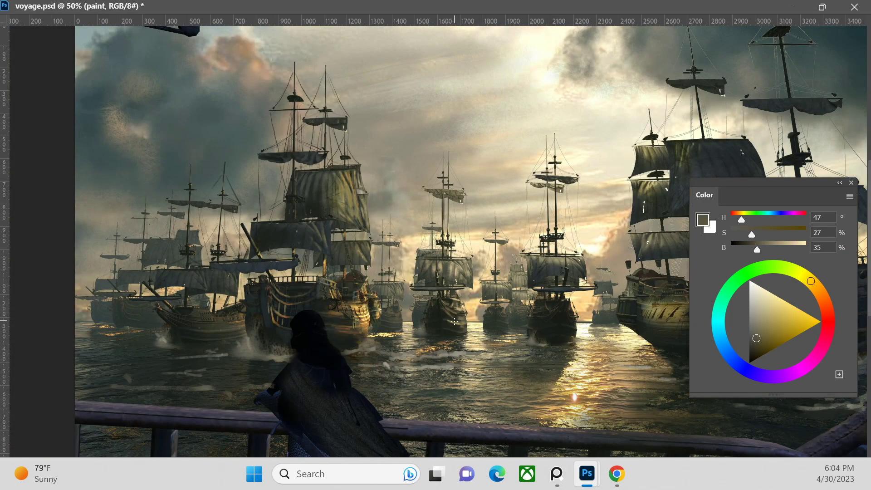
key(ctrl+plus)
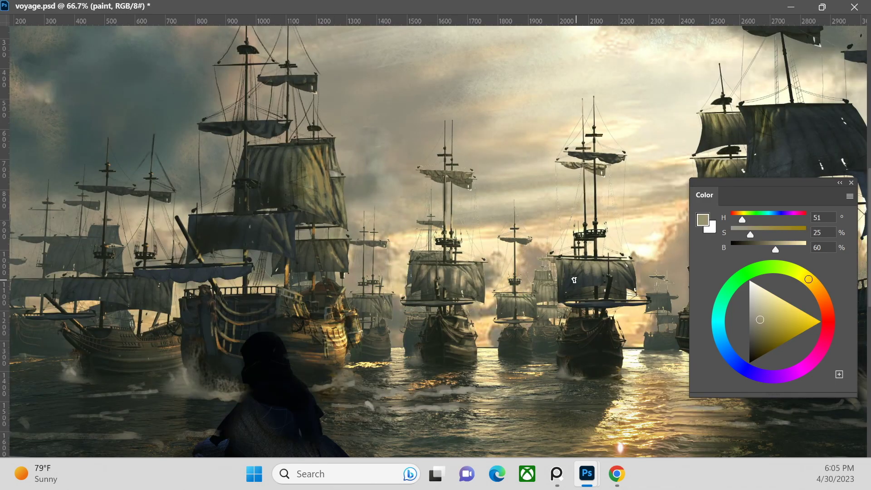
alt+click(588, 248)
alt+click(460, 343)
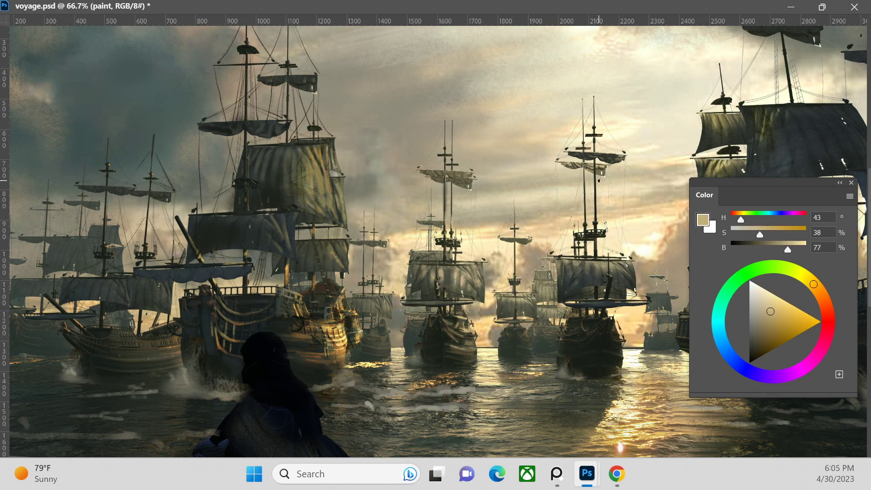
key(ctrl+minus)
alt+click(364, 256)
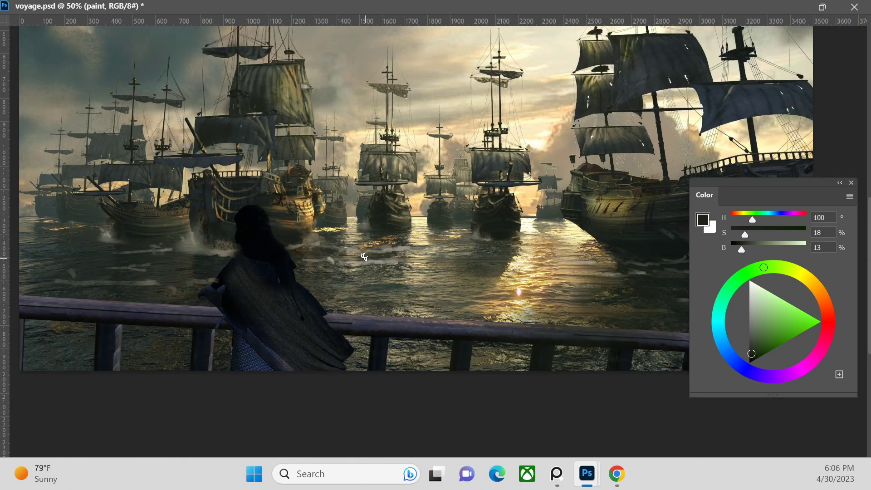
Sample tan water, brown ship, bright yellow sunlight and dark blue hull colours
alt+click(344, 230)
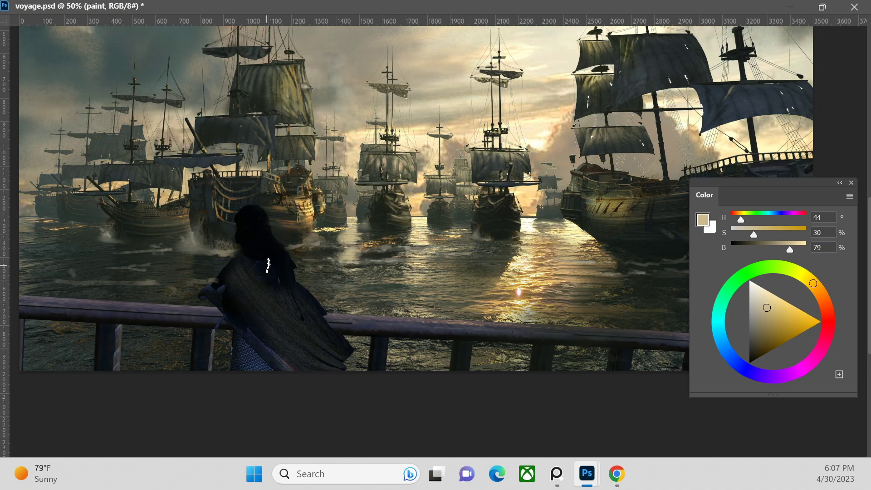
alt+click(184, 268)
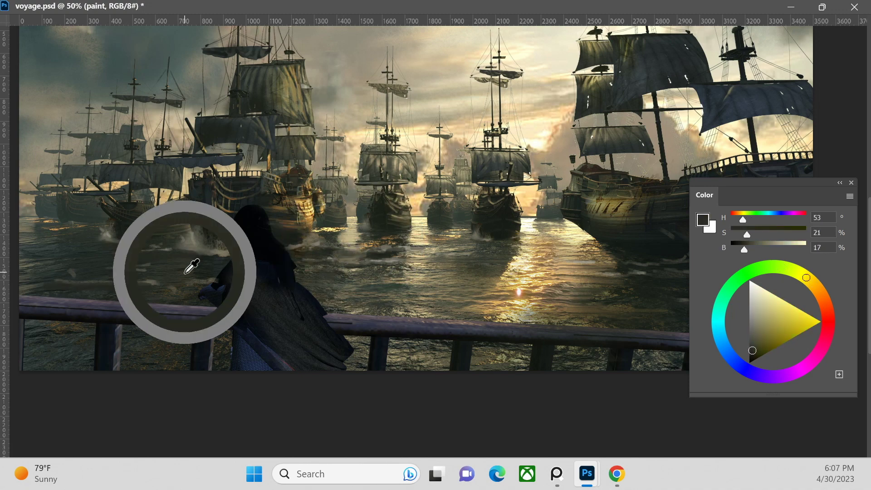
alt+click(416, 242)
scroll(405, 255, down, 1)
scroll(589, 245, up, 1)
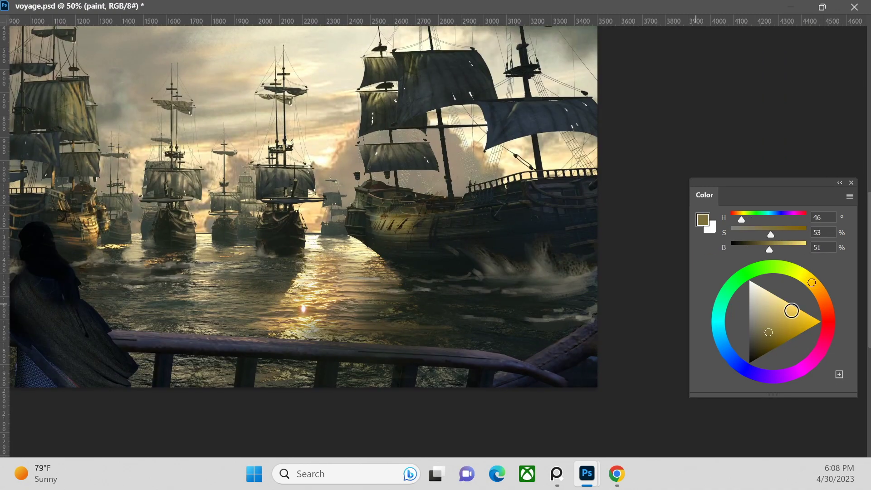
alt+click(395, 242)
alt+click(348, 206)
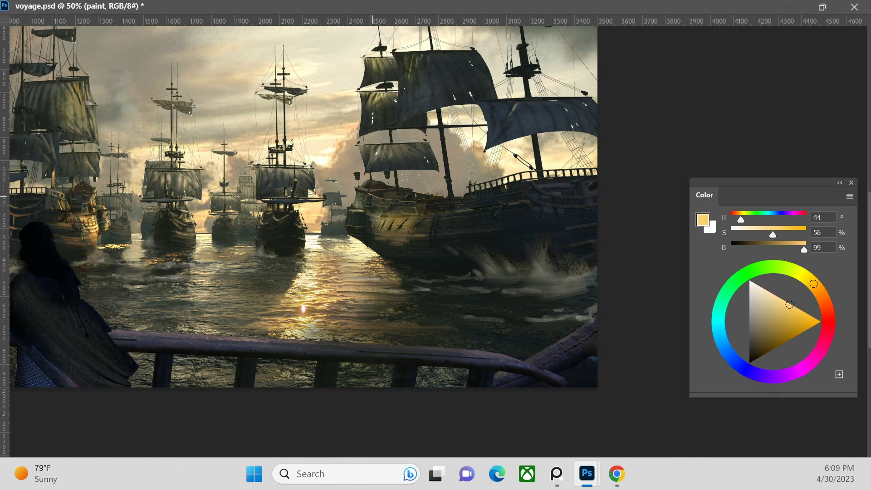
alt+click(392, 240)
alt+click(525, 228)
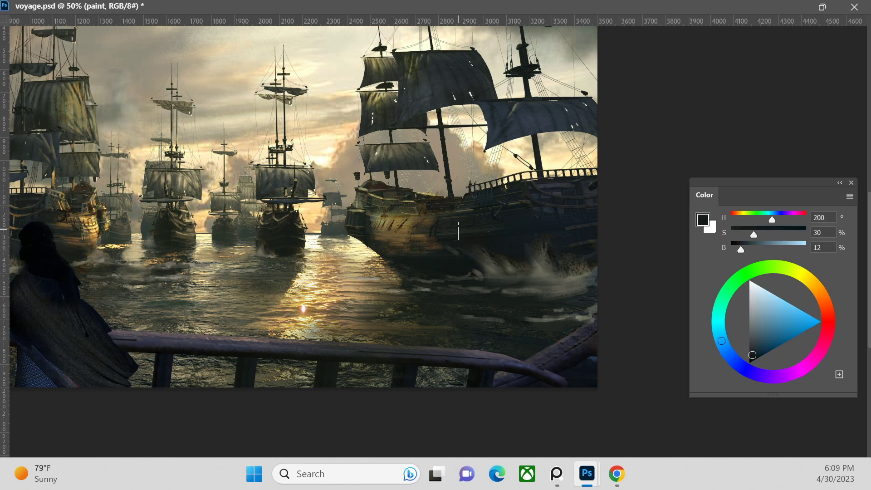
Sample near-black and dark brown tones from the hull
scroll(409, 257, down, 1)
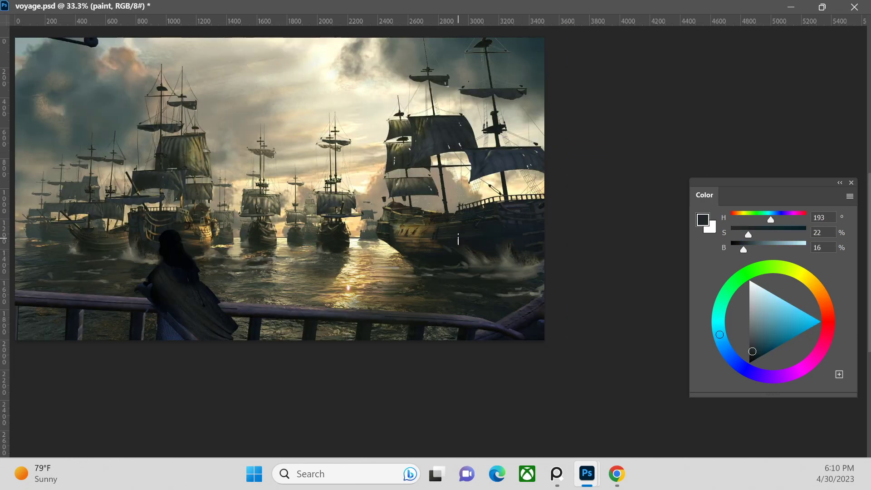
scroll(435, 235, up, 2)
alt+click(442, 230)
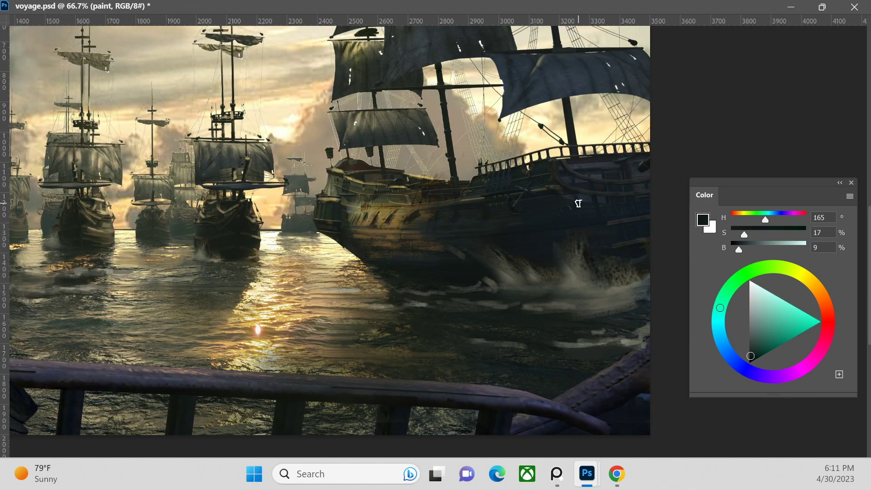
scroll(414, 235, down, 2)
alt+click(414, 235)
scroll(328, 205, up, 1)
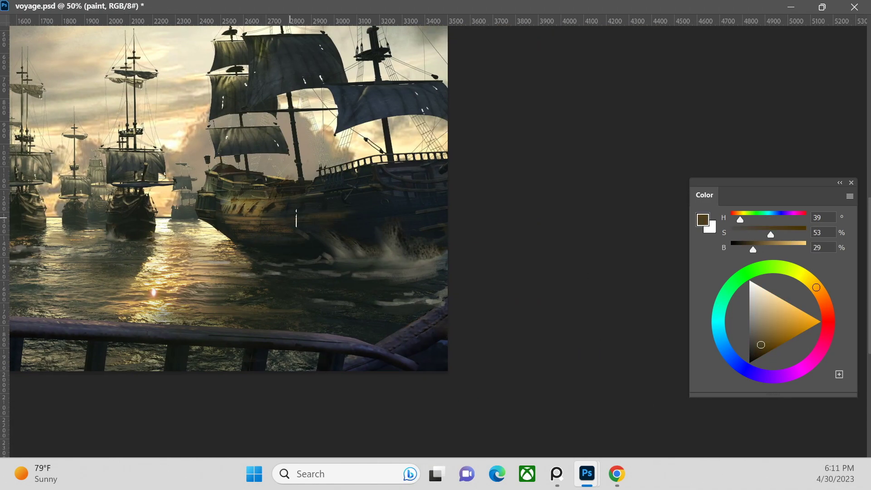
Sample dark teal, greyish brown and dark green colours from the painting
alt+click(386, 286)
scroll(386, 286, down, 1)
scroll(386, 286, up, 1)
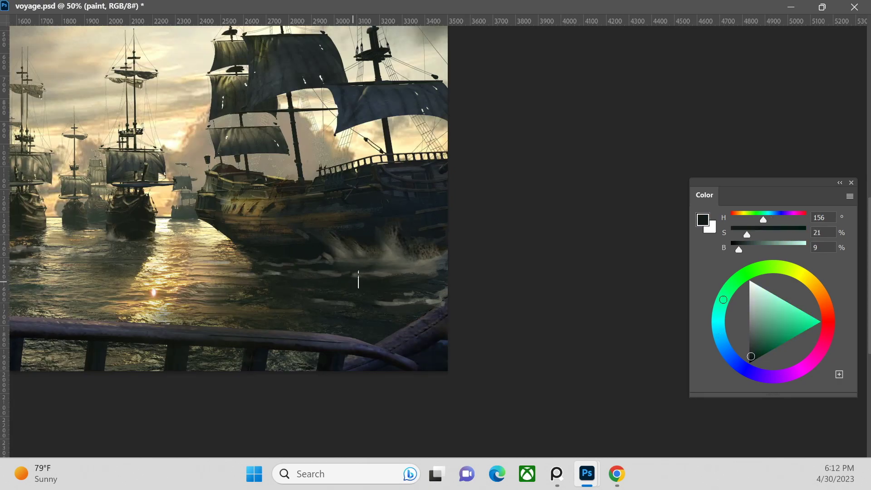
alt+click(350, 304)
alt+click(438, 242)
scroll(439, 242, down, 2)
scroll(439, 242, up, 2)
scroll(437, 109, down, 1)
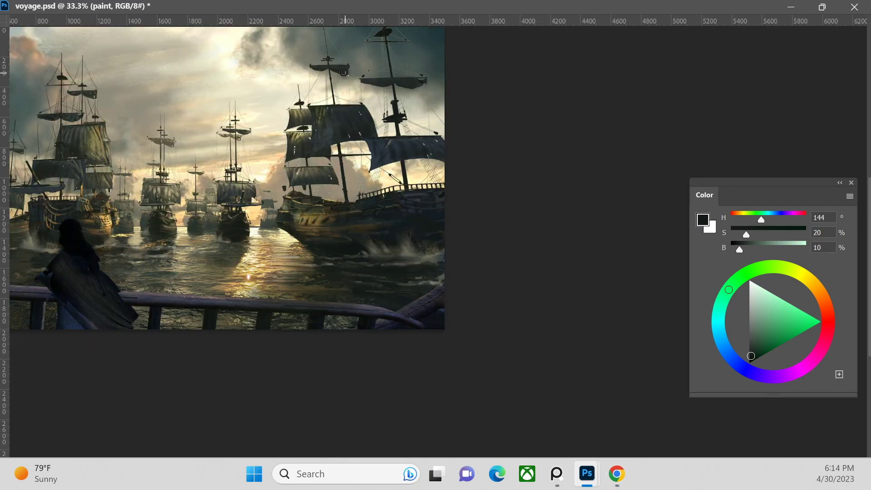
scroll(422, 216, up, 1)
Mix a warm brown from orange and brush it onto the upper sail
drag(430, 199, 428, 179)
drag(364, 207, 433, 108)
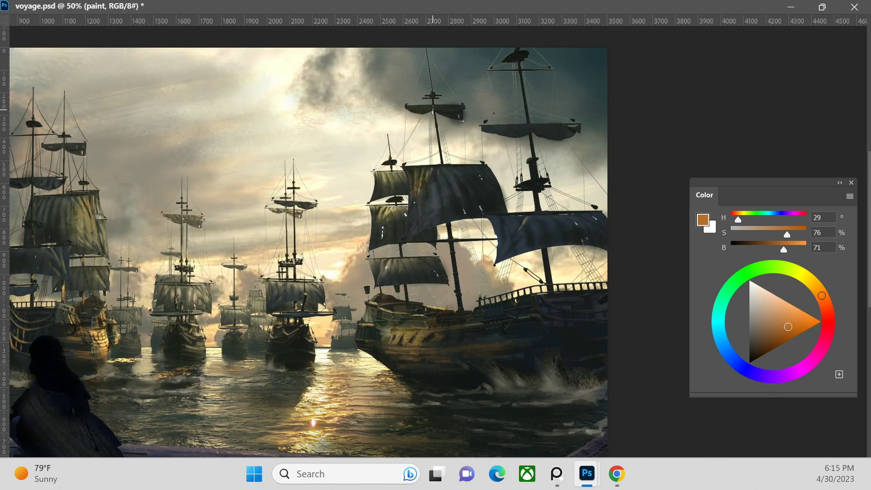
drag(374, 268, 234, 262)
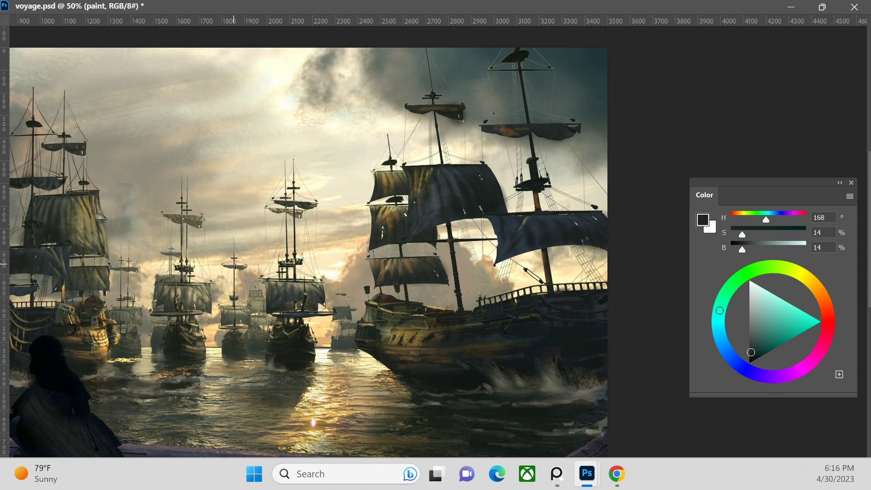
drag(402, 236, 497, 132)
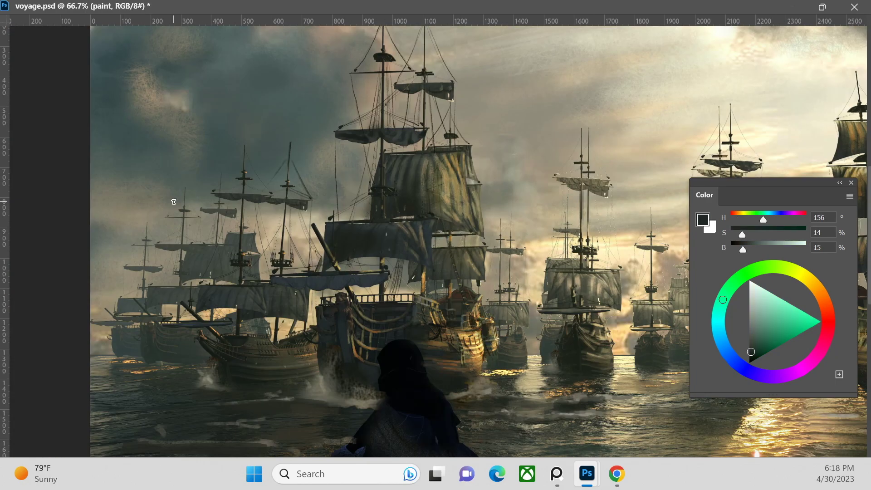
Sample mid brown, pale cream and dark olive tones, then move to the ropes layer
click(459, 358)
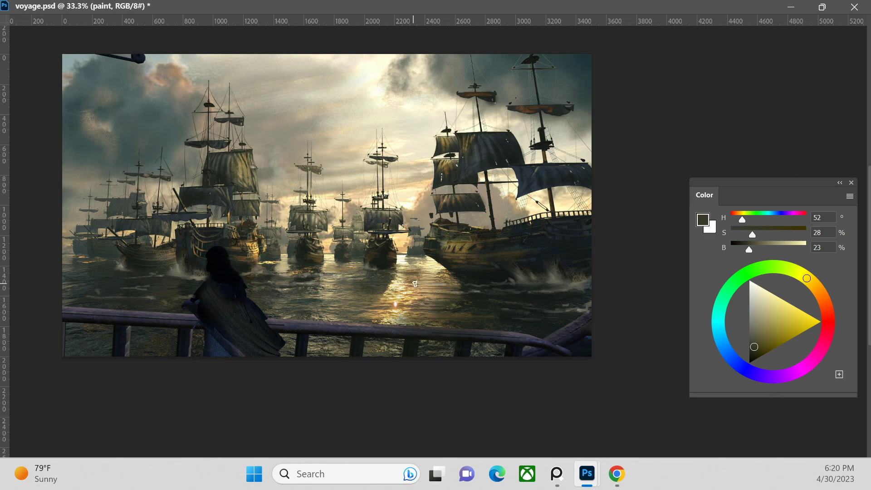
click(320, 335)
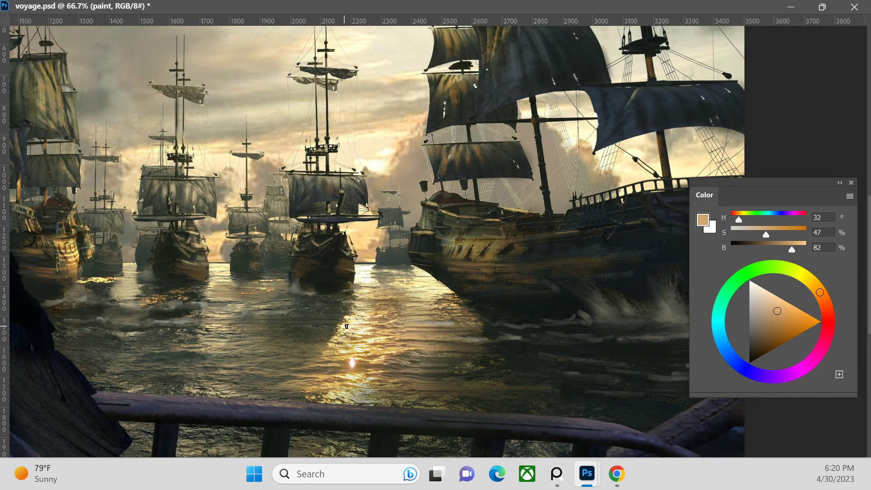
click(399, 358)
click(357, 331)
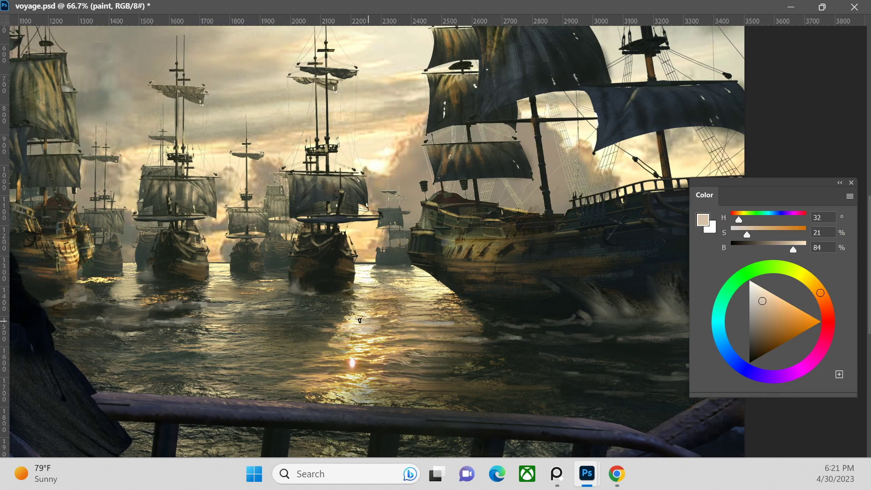
click(301, 312)
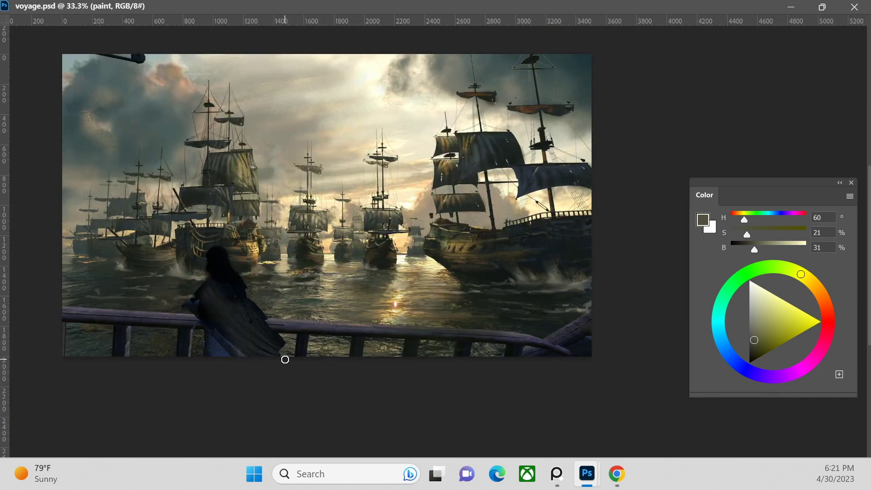
key(alt+bracketleft)
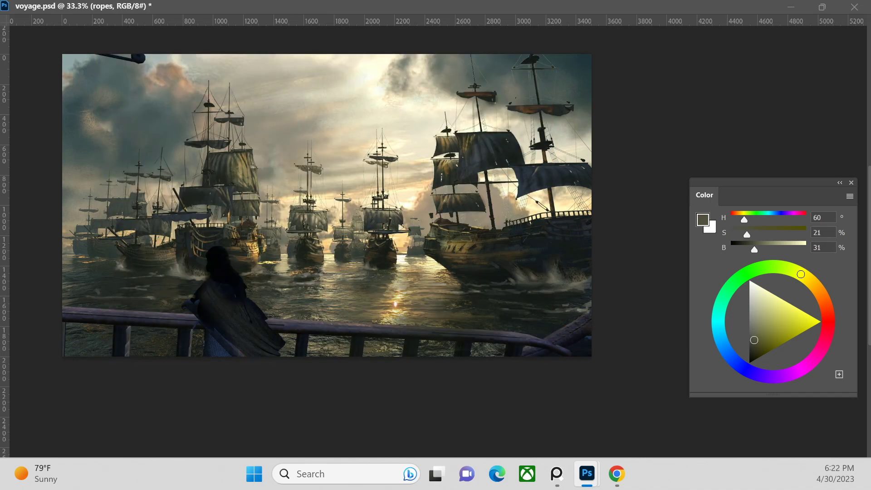
Sample near-black, dark grey and olive water tones while zooming around the image
click(533, 156)
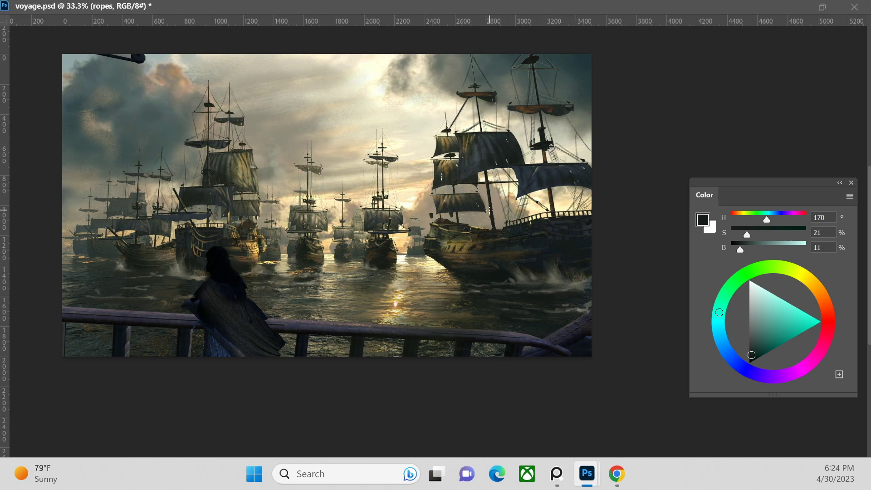
key(ctrl+plus)
key(ctrl+minus)
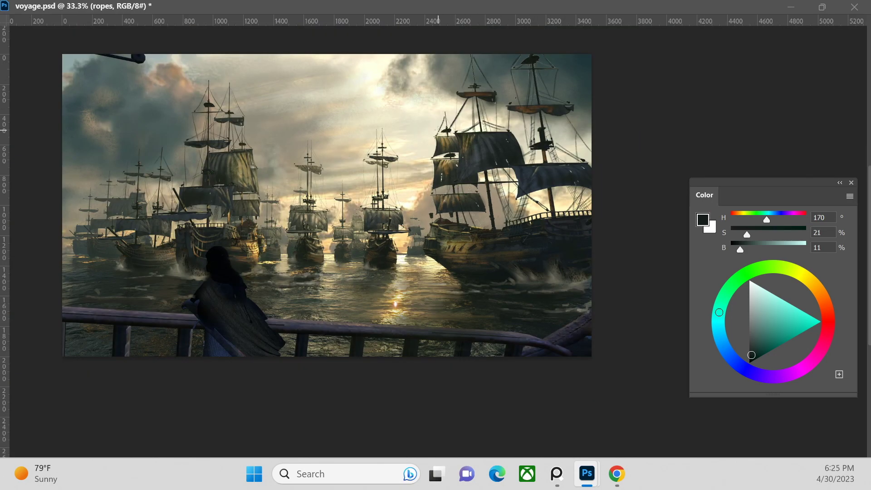
key(ctrl+plus)
alt+click(343, 130)
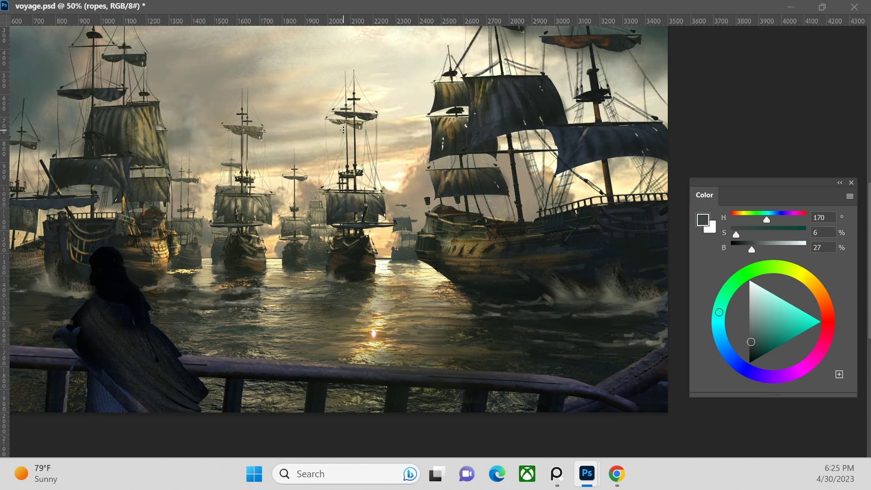
key(ctrl+minus)
key(ctrl+minus)
alt+click(437, 282)
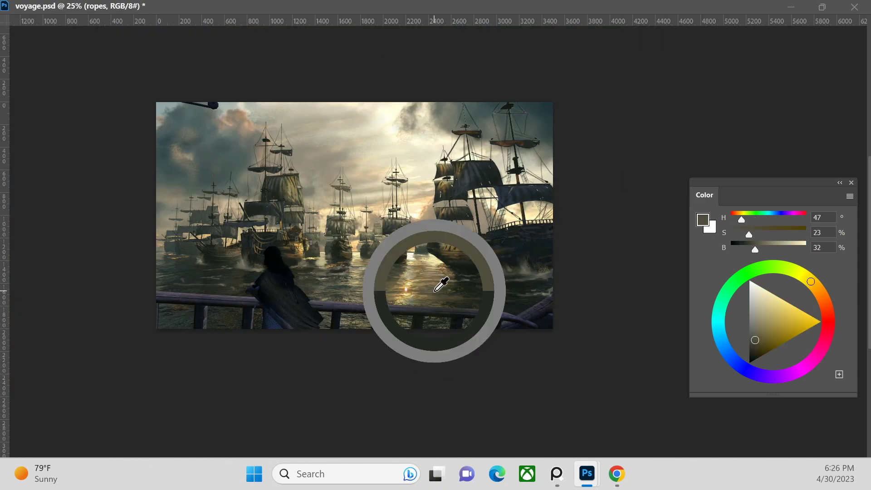
Sample light cream sky and grey tones, then a near-black blue from the figure
key(ctrl+plus)
key(ctrl+plus)
alt+click(253, 352)
key(ctrl+minus)
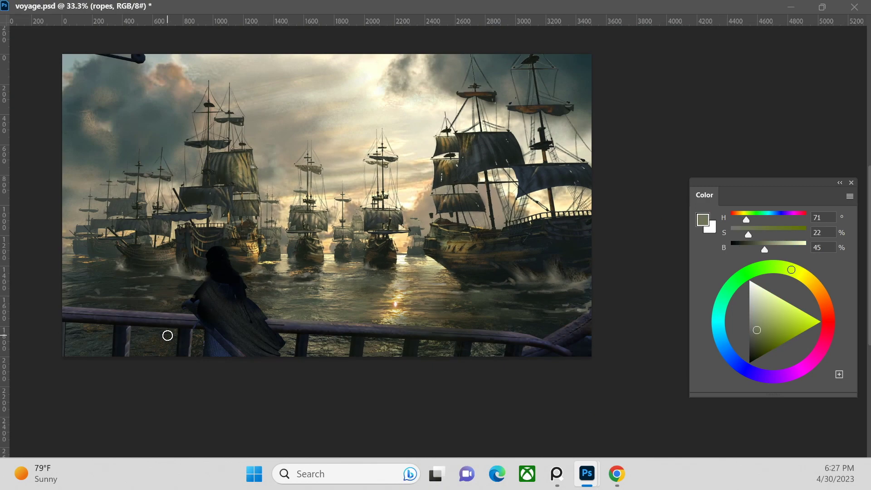
alt+click(173, 270)
key(ctrl+minus)
key(ctrl+plus)
alt+click(366, 272)
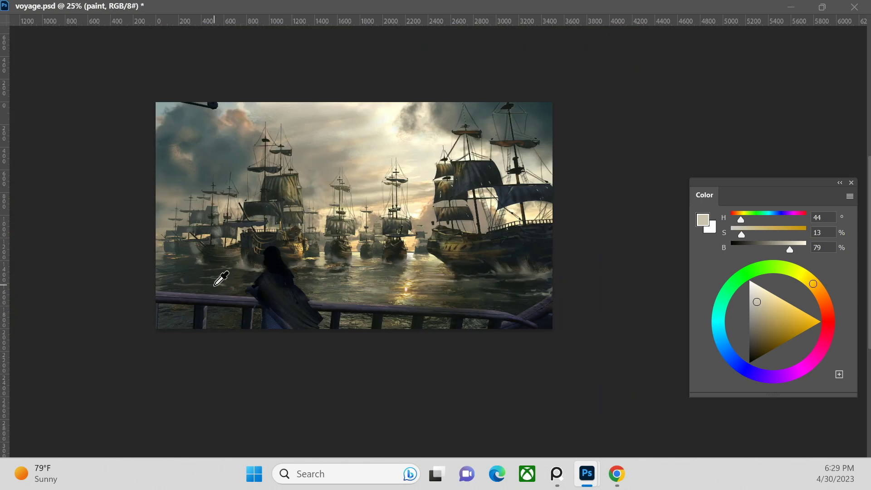
key(ctrl+plus)
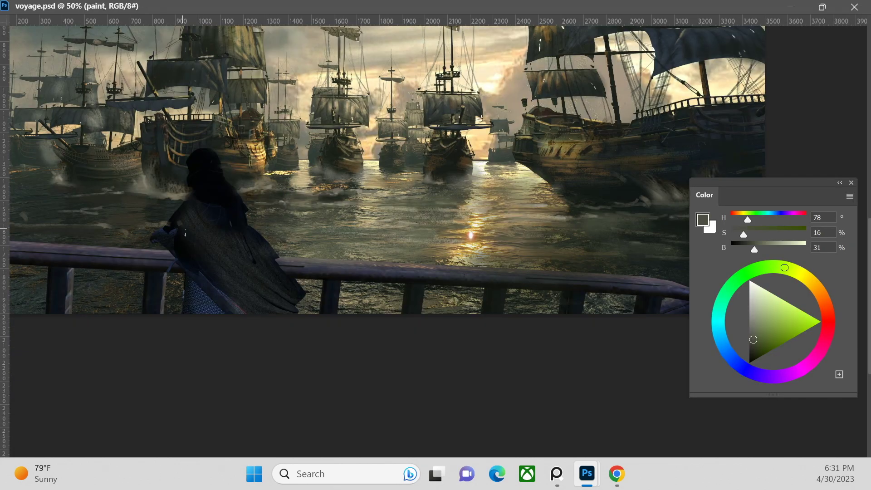
alt+click(185, 233)
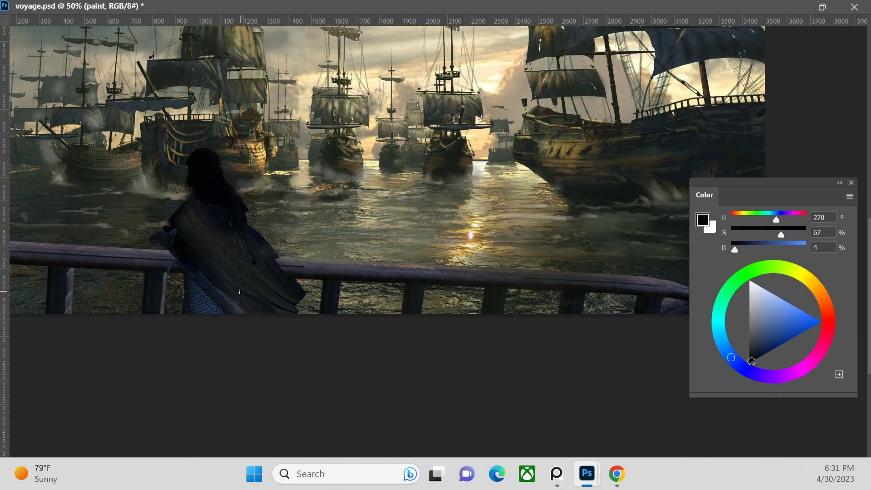
Sample dark grey-cyan, navy, blue-grey and near-black tones from the cloak, zoomed in
alt+click(191, 251)
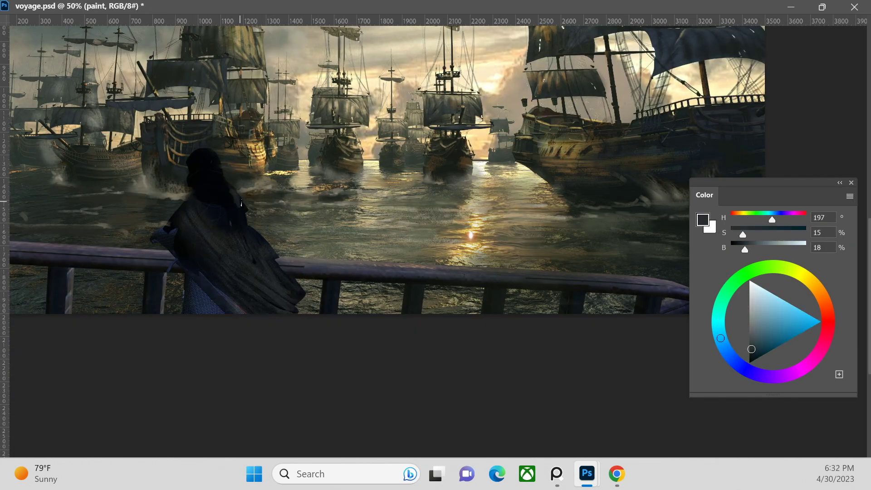
alt+click(206, 258)
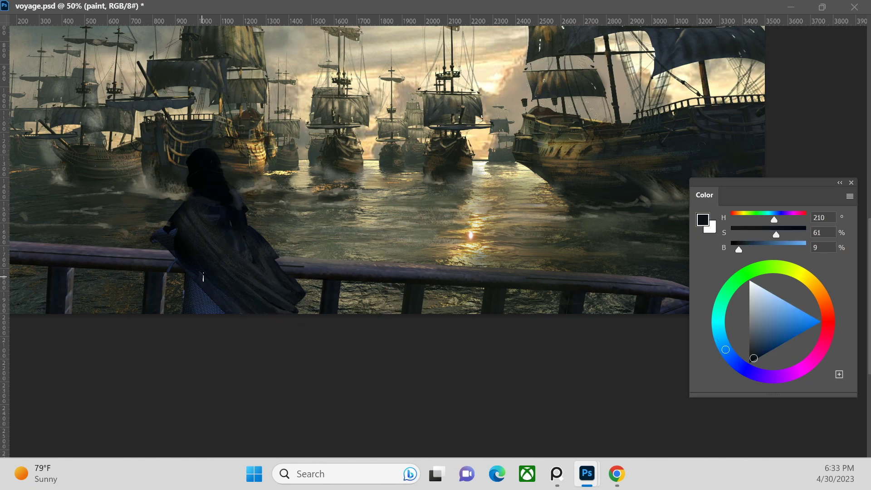
alt+click(172, 233)
key(ctrl+plus)
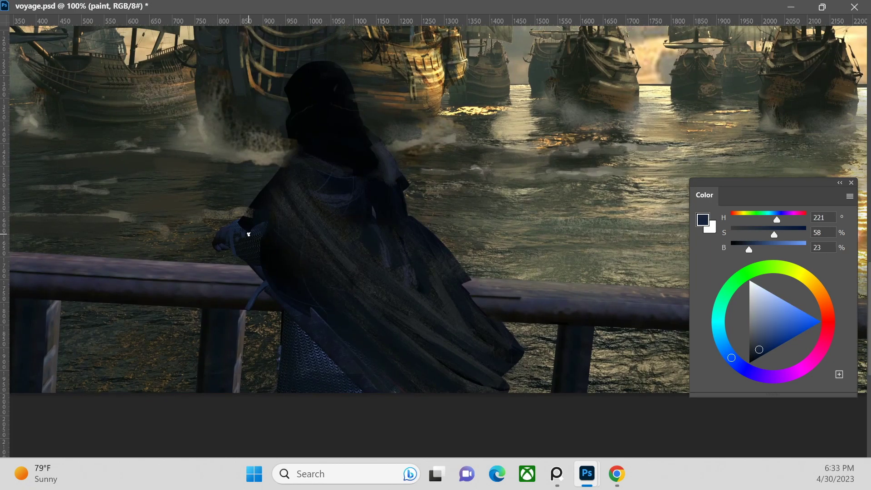
alt+click(267, 276)
alt+click(288, 212)
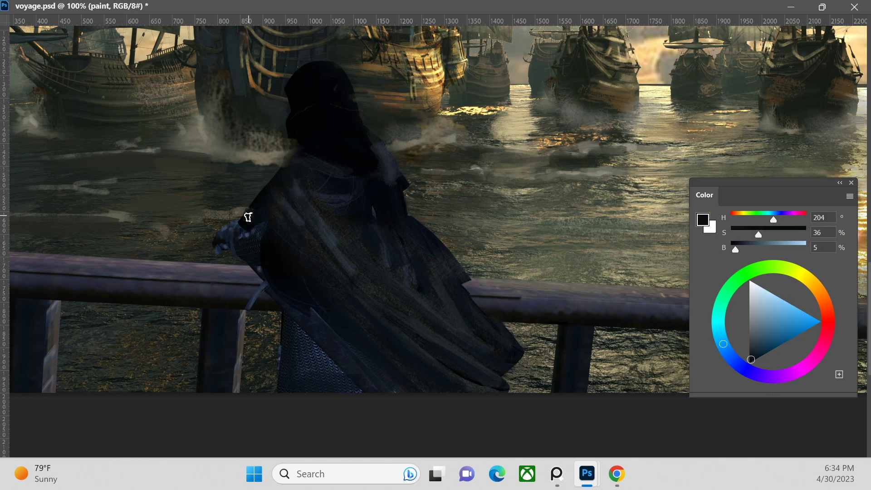
key(ctrl+minus)
key(ctrl+minus)
key(ctrl+minus)
alt+click(396, 201)
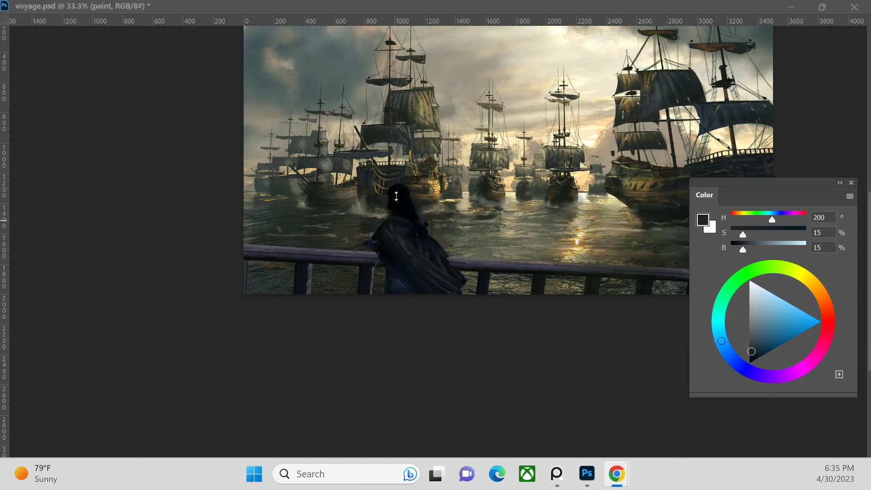
Paint soft light grey folds across the cloak and dark strokes over the hood
key(ctrl+plus)
key(ctrl+plus)
key(ctrl+plus)
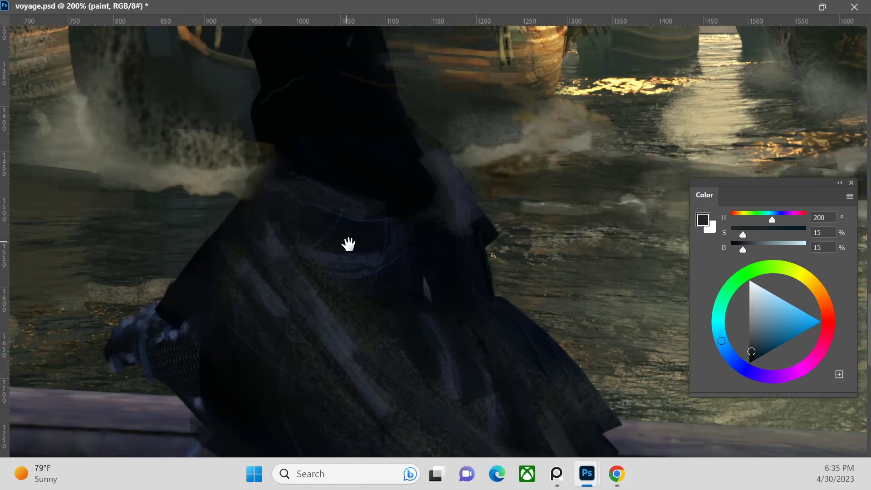
drag(346, 243, 459, 311)
mouse_move(476, 210)
mouse_down()
mouse_move(387, 278)
mouse_move(434, 156)
mouse_move(444, 200)
mouse_move(482, 245)
mouse_up()
alt+click(444, 201)
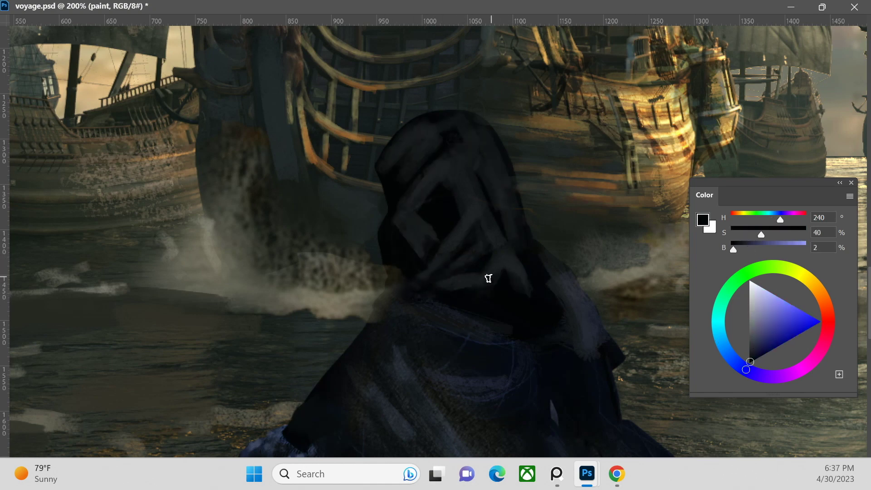
Sample dark blue-grey and near-black from the hood and muted purple from the railing
alt+click(561, 322)
key(ctrl+minus)
alt+click(444, 257)
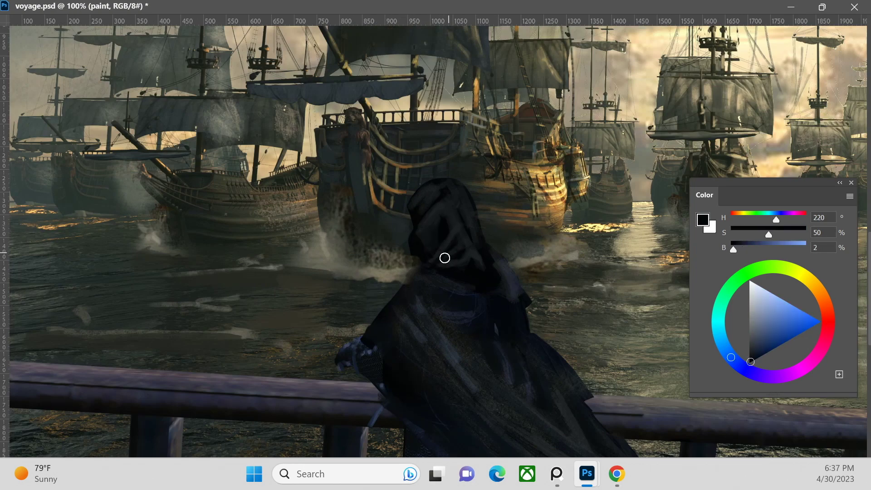
key(ctrl+minus)
scroll(375, 264, down, 2)
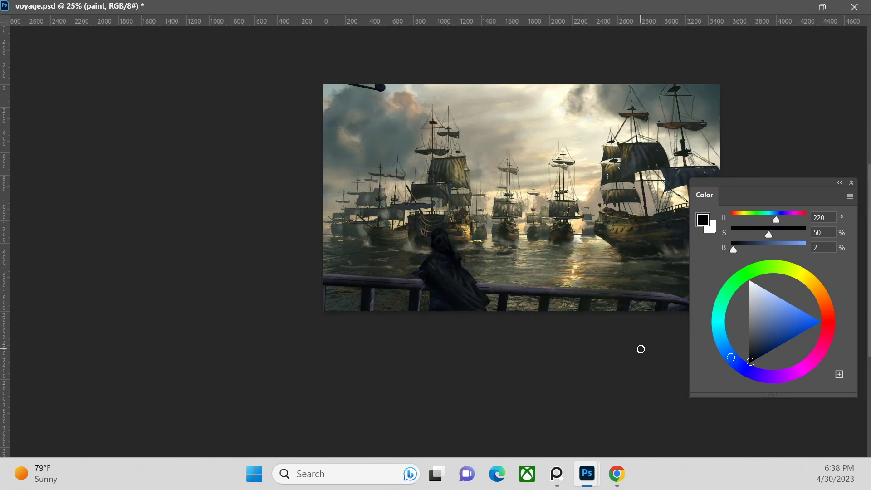
scroll(313, 251, up, 2)
scroll(569, 234, down, 2)
alt+click(569, 235)
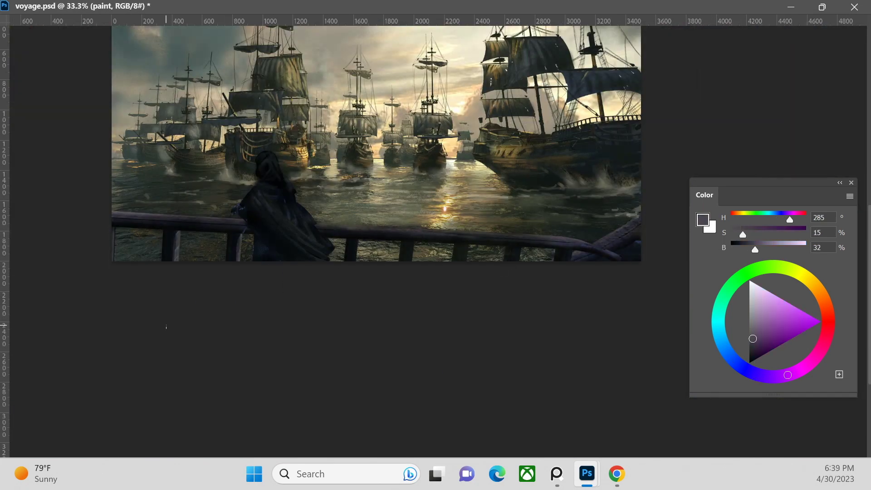
Pick near-black and dark blue-grey cloak tones up close, then recentre the whole image
key(ctrl+plus)
alt+click(166, 194)
alt+click(270, 231)
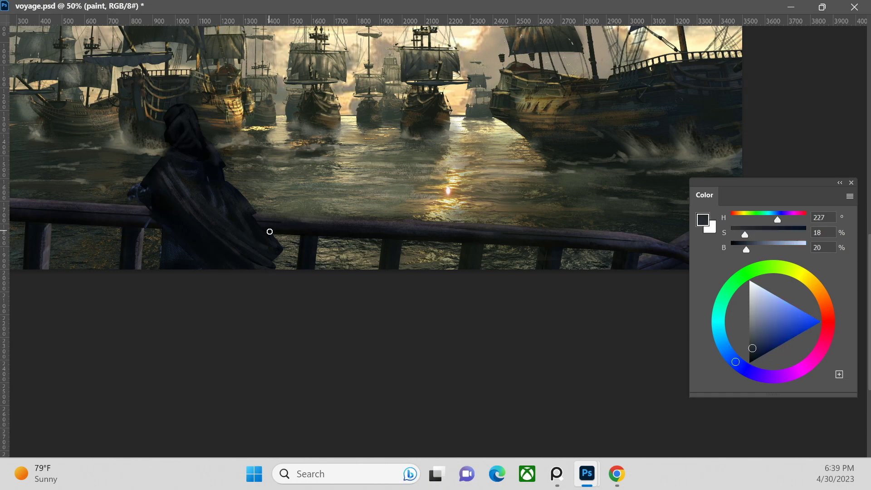
key(ctrl+plus)
alt+click(328, 260)
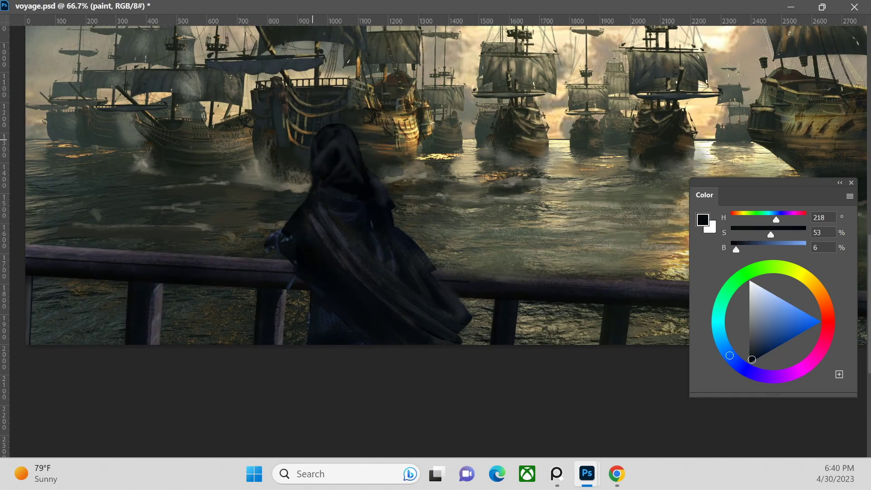
key(ctrl+minus)
key(ctrl+minus)
drag(334, 240, 350, 233)
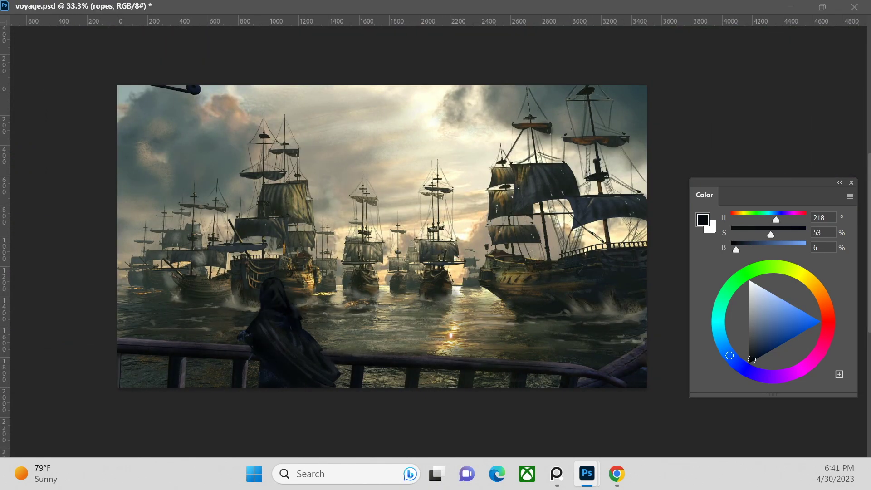
Add a new layer and choose a warm brown for the sail highlights
key(ctrl+shift+alt+n)
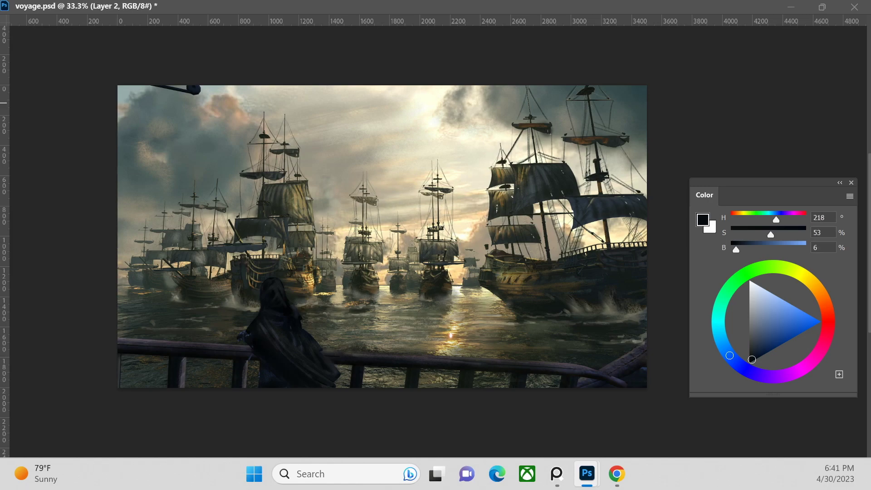
click(824, 301)
click(765, 342)
Brush and check warm brown light on the sails, then paste the flag photo
key(ctrl+plus)
key(ctrl+plus)
key(ctrl+plus)
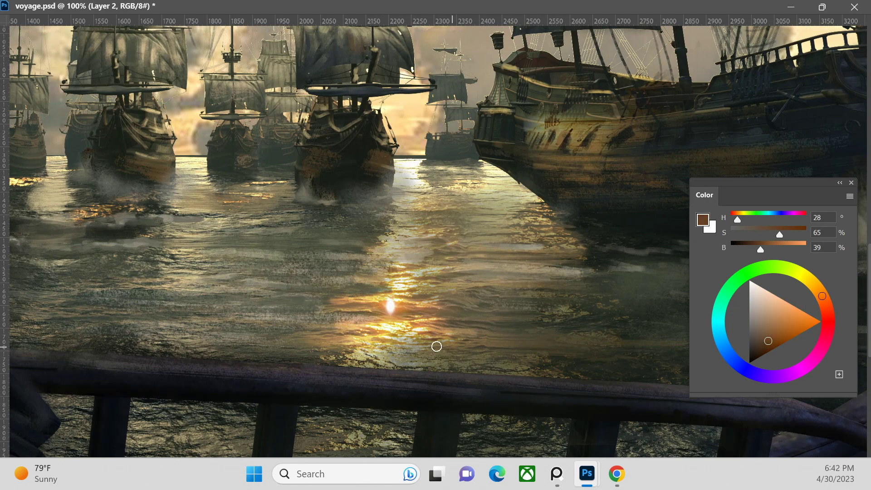
key(ctrl+minus)
key(ctrl+minus)
key(ctrl+minus)
key(ctrl+plus)
key(ctrl+plus)
key(ctrl+plus)
key(ctrl+plus)
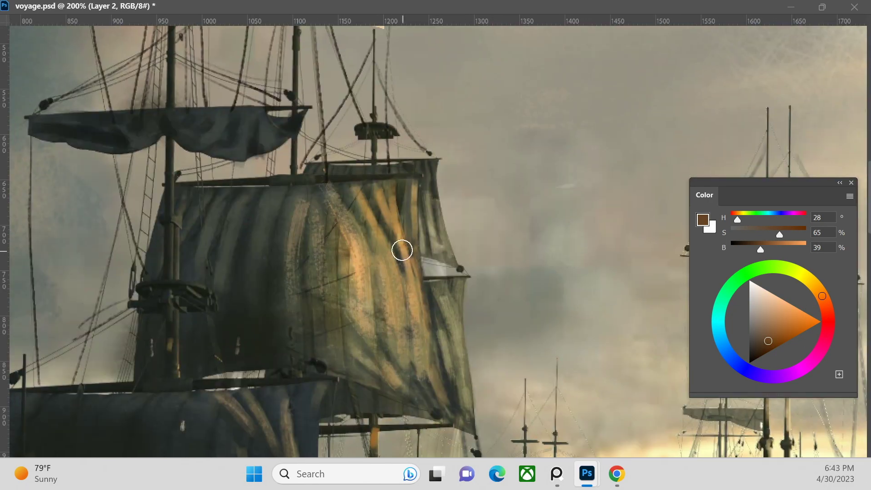
key(ctrl+minus)
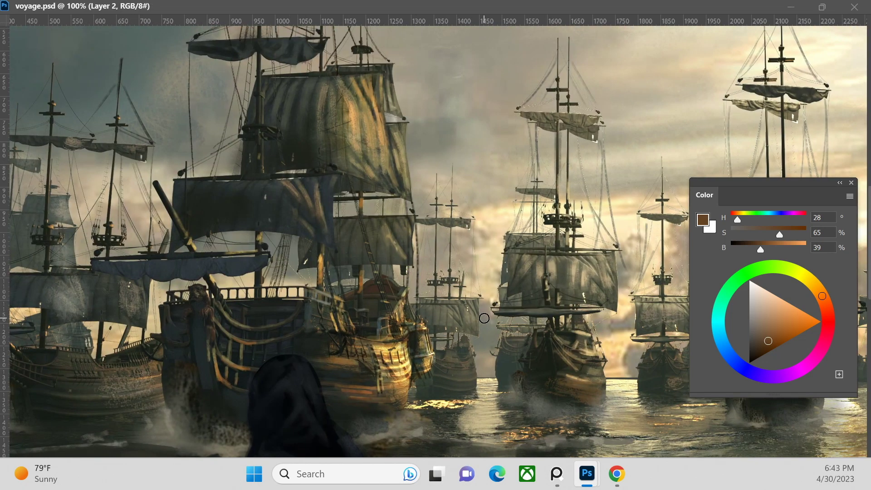
key(ctrl+minus)
key(ctrl+minus)
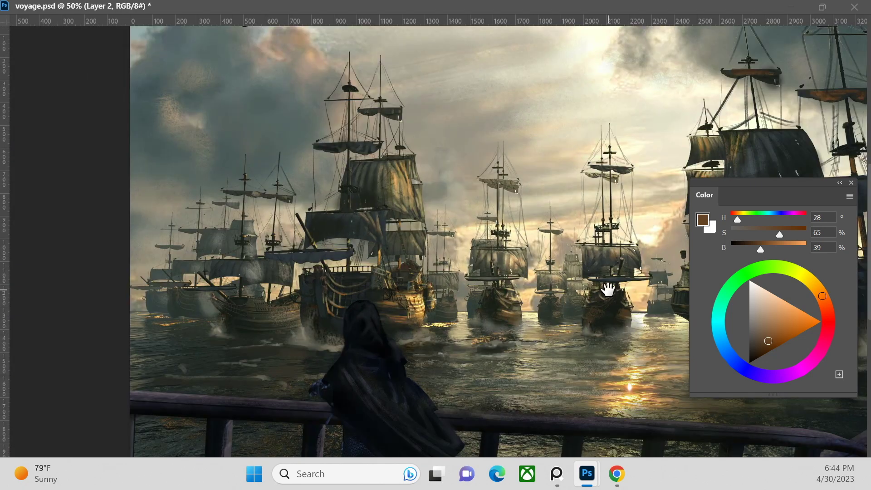
key(ctrl+plus)
key(ctrl+plus)
key(ctrl+minus)
key(ctrl+minus)
key(ctrl+minus)
key(ctrl+v)
Cut the pasted photo down to its black pirate flag and place a copy atop a mast
drag(294, 193, 405, 275)
key(Delete)
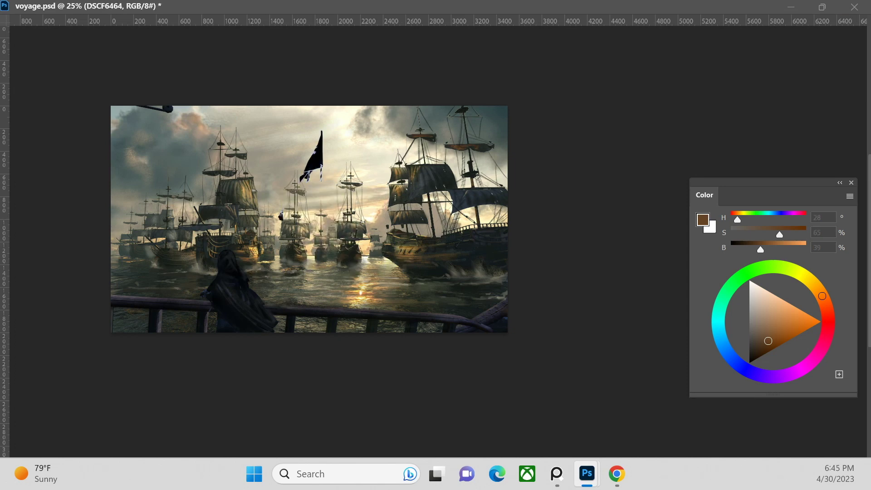
key(ctrl+t)
key(ctrl+plus)
mouse_move(280, 124)
mouse_down()
mouse_move(409, 75)
mouse_move(384, 120)
mouse_move(146, 128)
mouse_move(233, 181)
mouse_move(238, 211)
mouse_up()
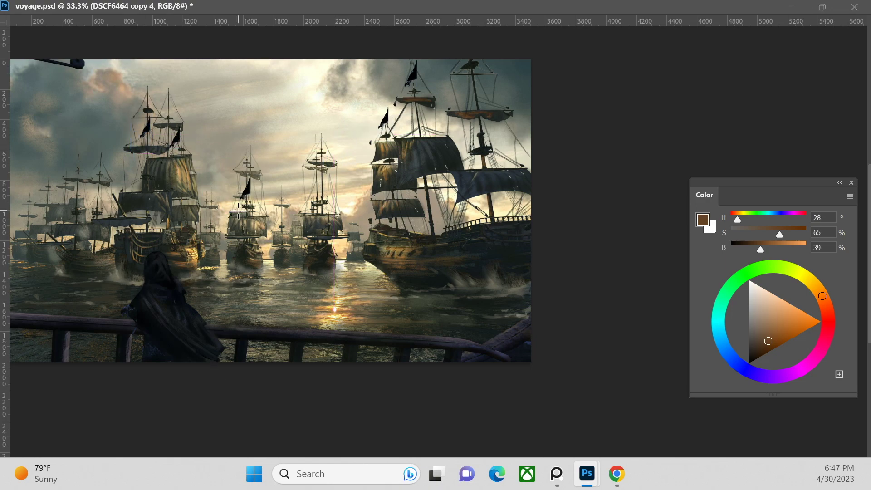
key(Escape)
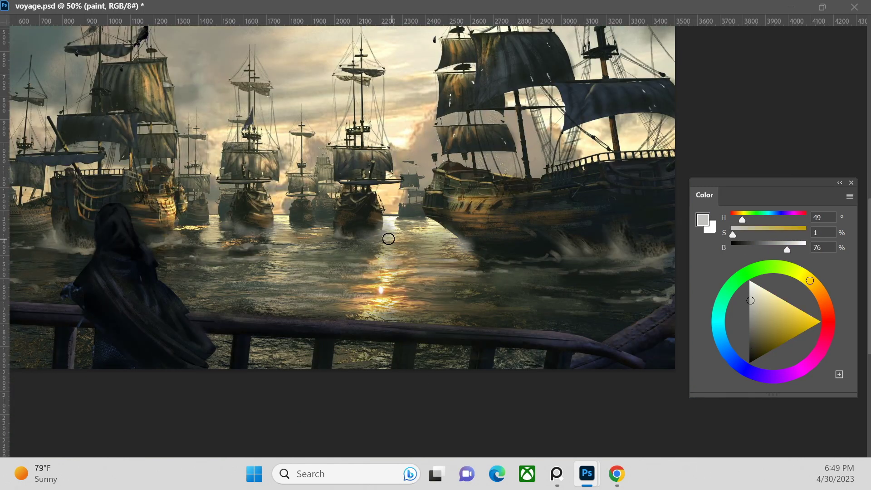
Move a mist copy onto the right ship's bow and sample the sun reflection's tan
key(ctrl+minus)
key(ctrl+minus)
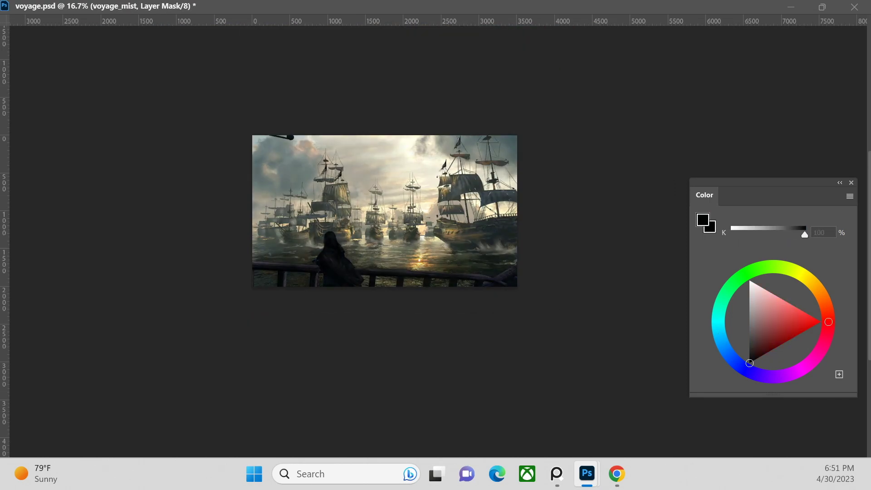
key(ctrl+plus)
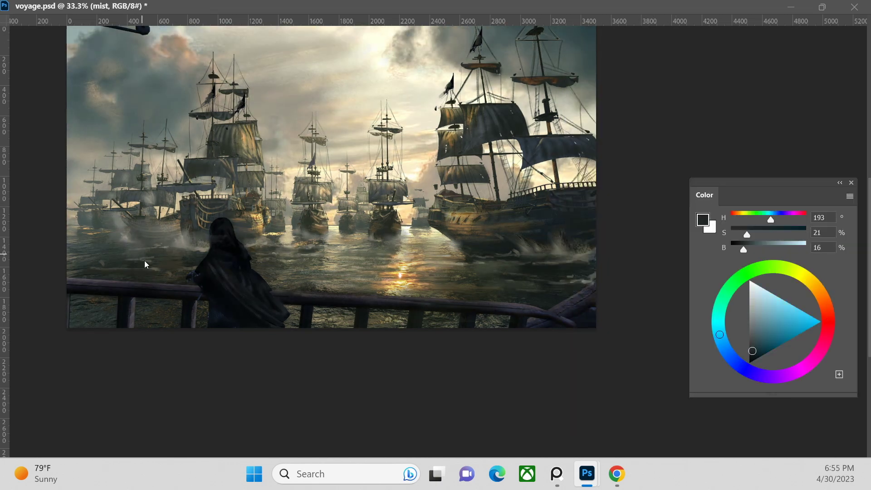
drag(151, 233, 487, 256)
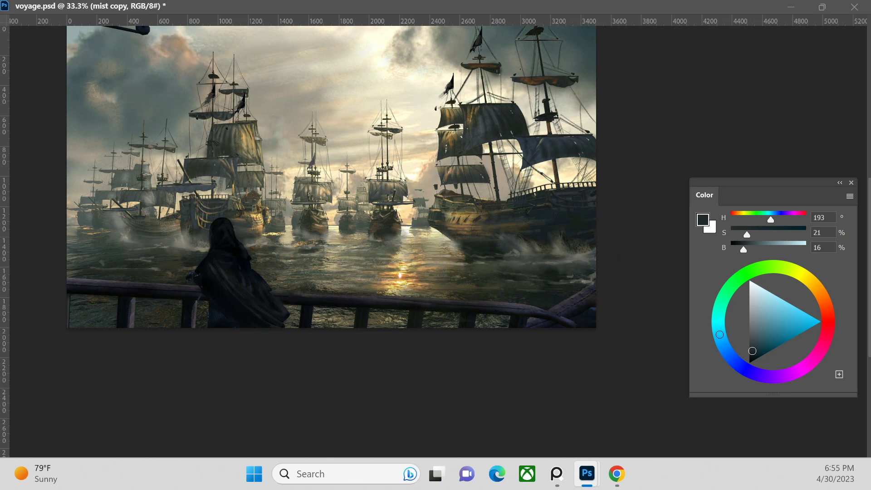
alt+click(402, 273)
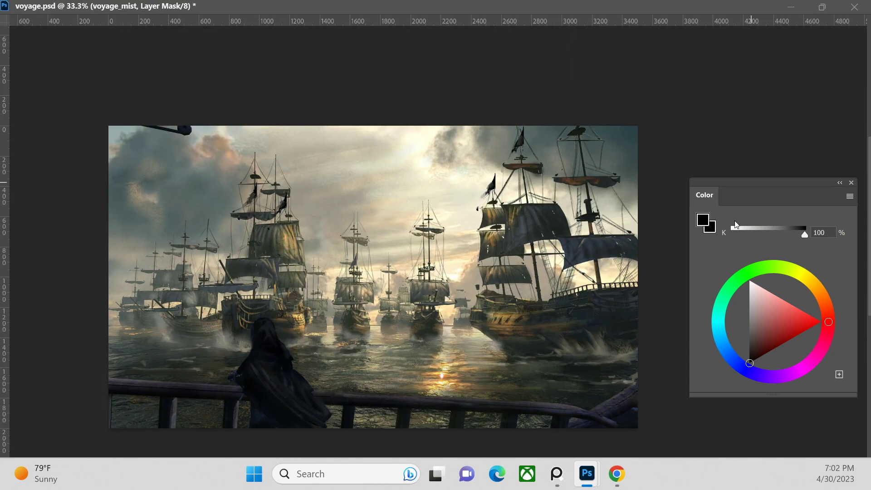
Sample the rope's dark blue and brush a curving rope down the left side
key(ctrl+minus)
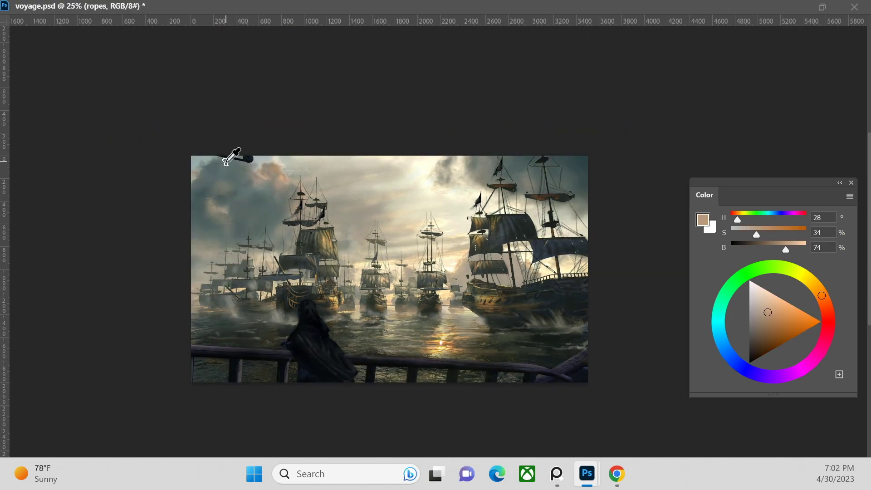
alt+click(233, 155)
alt+click(216, 344)
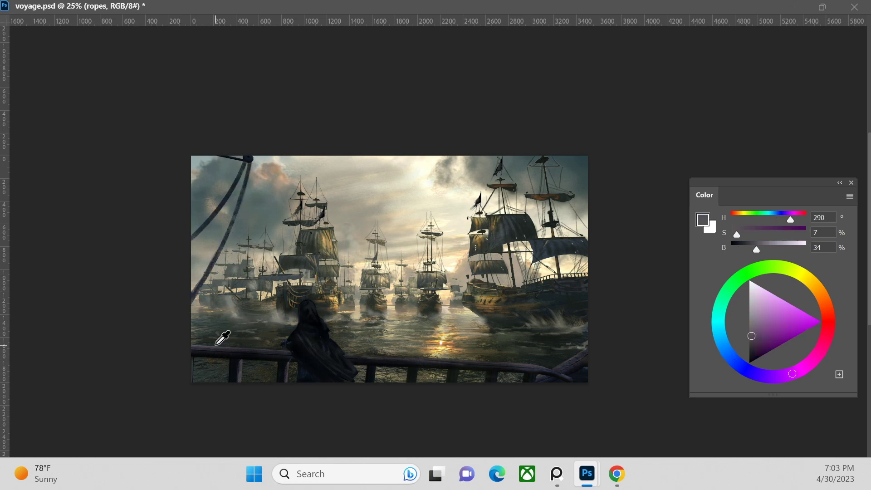
alt+click(221, 250)
drag(221, 196, 175, 287)
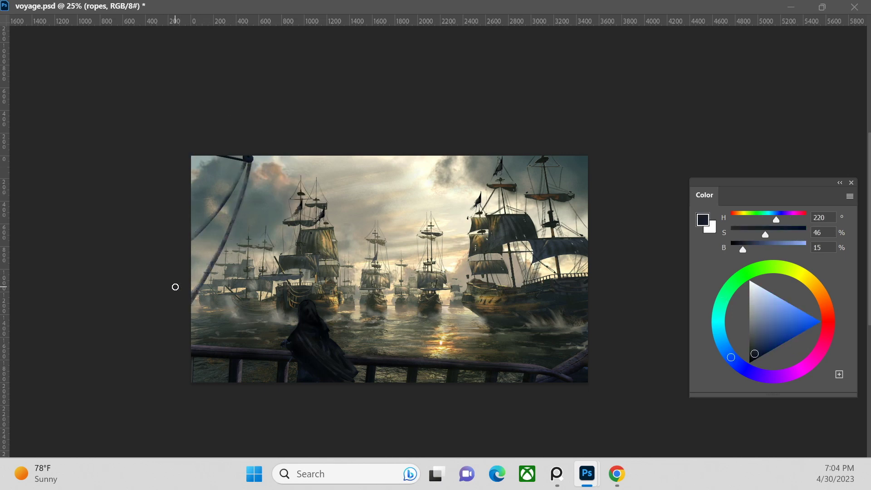
Switch layers, sample a light beige from the sky, add a new layer and save
key(alt+bracketleft)
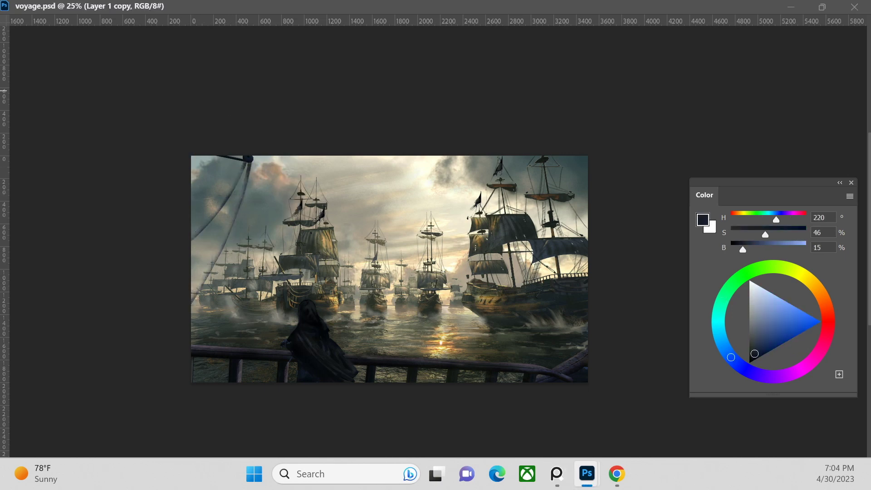
alt+click(375, 188)
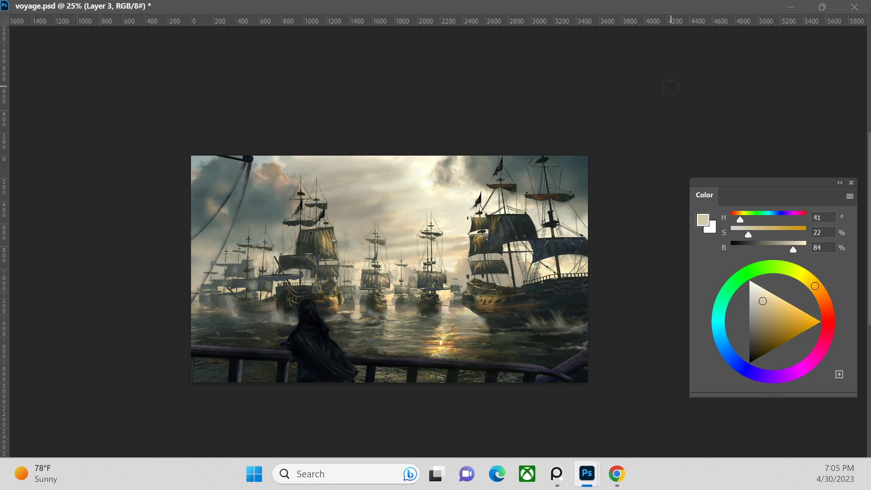
key(ctrl+shift+alt+n)
key(ctrl+s)
drag(184, 331, 305, 380)
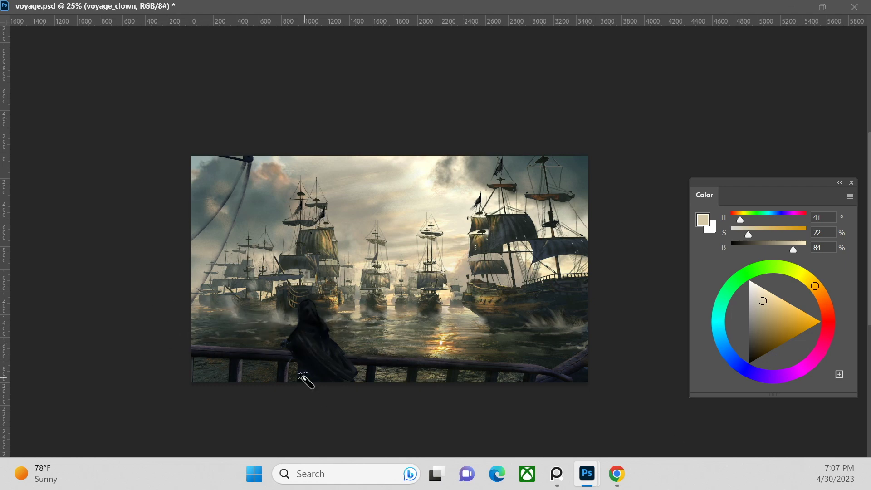
Delete the haze over the lower-left water and spread a duplicated haze copy across it
key(ctrl+d)
key(b)
drag(196, 331, 382, 387)
key(Delete)
key(ctrl+d)
drag(290, 338, 442, 335)
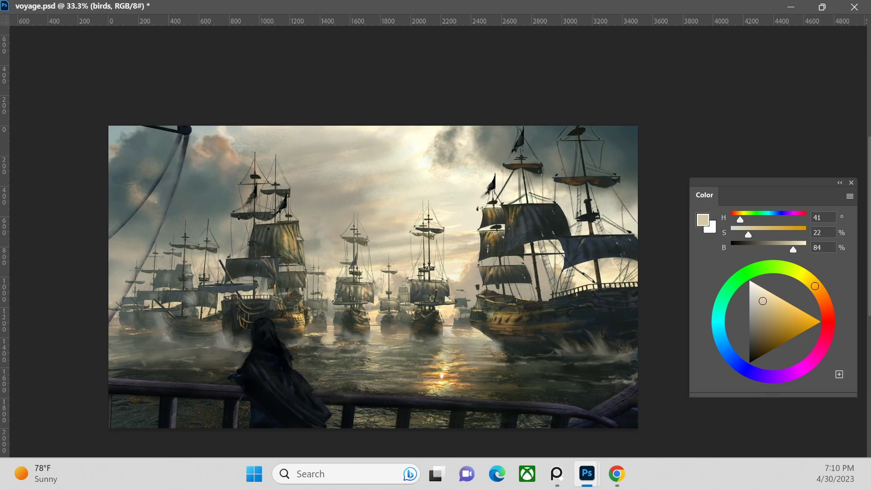
key(ctrl+j)
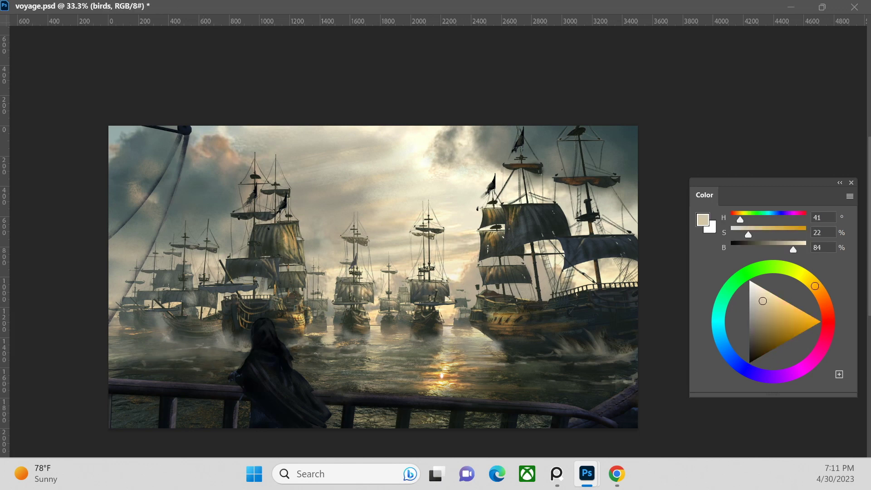
Sample near-black and dark grey tones for stamping birds across the sky and sails
alt+click(136, 252)
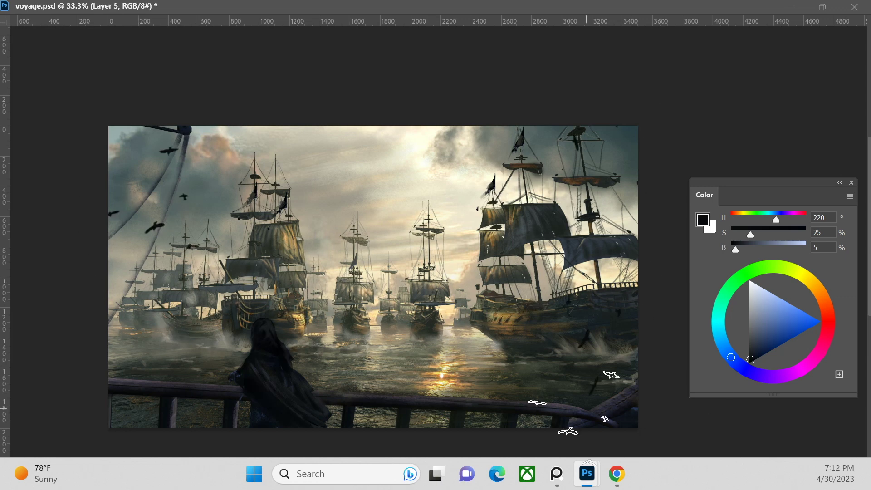
alt+click(479, 271)
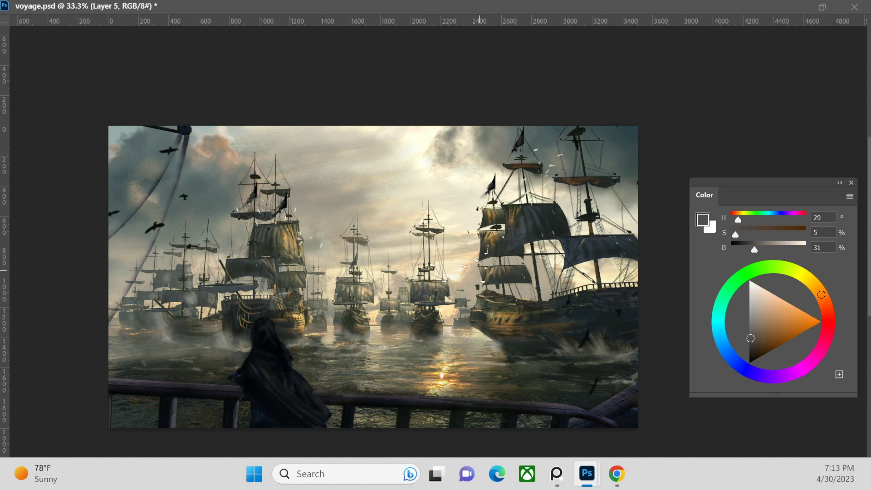
key(ctrl+minus)
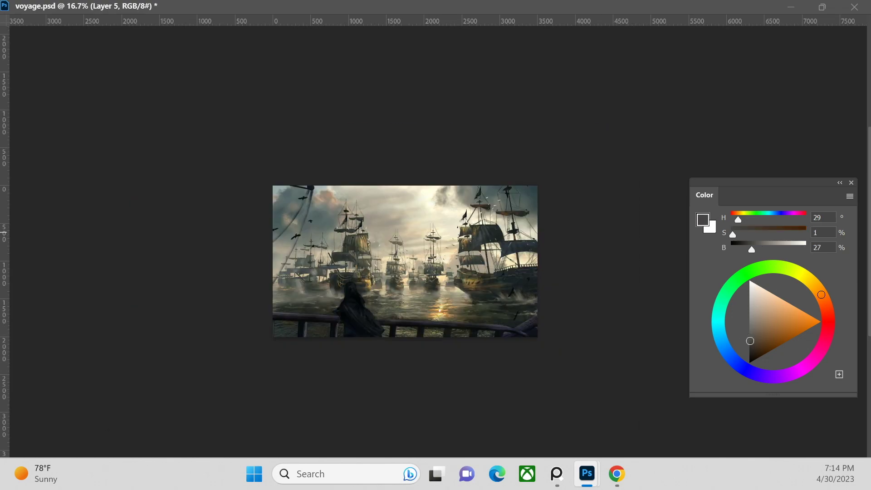
key(ctrl+plus)
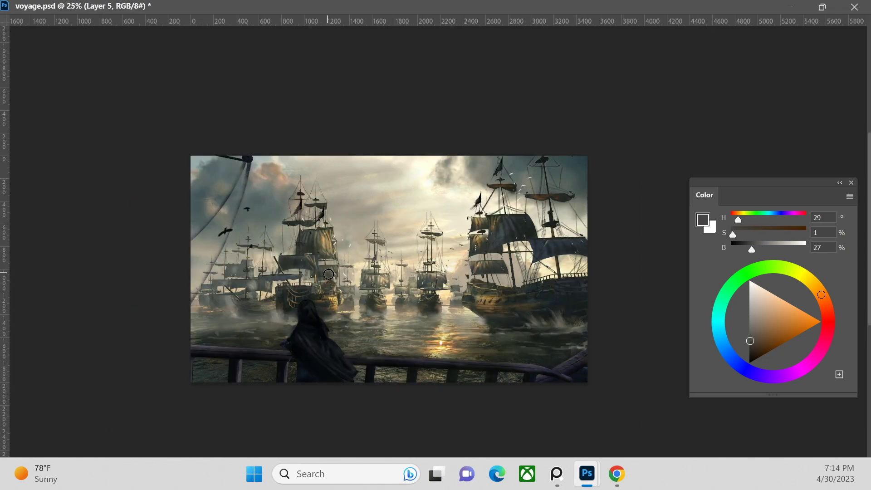
On a new layer, load a brown and sample a darker brown from the ships
key(ctrl+shift+alt+n)
click(773, 340)
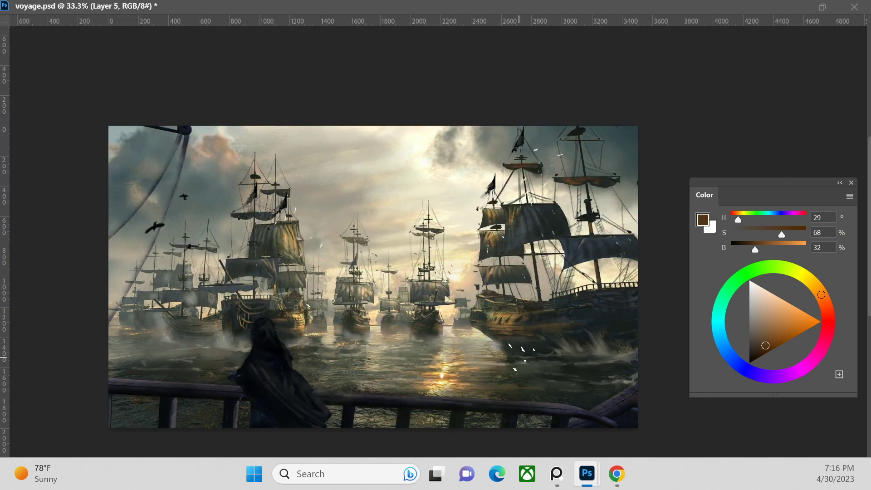
alt+click(552, 413)
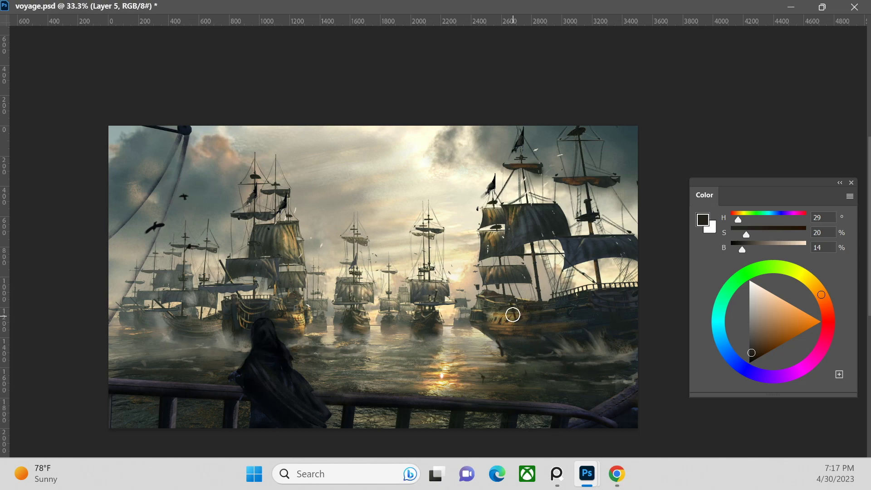